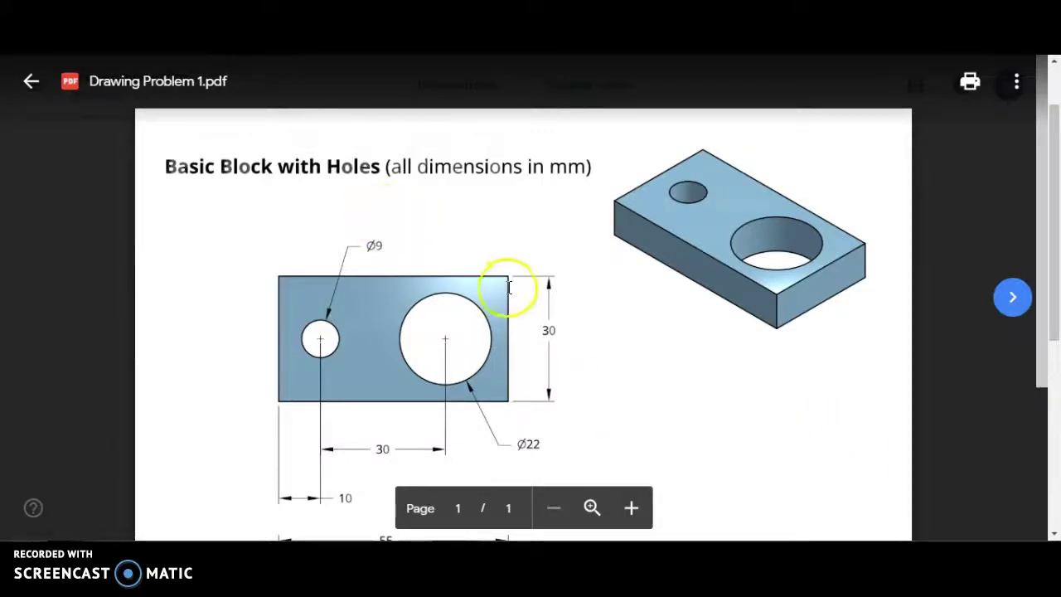
Step: Scroll through the Basic Block with Holes PDF to read its dimensions, then return to Tinkercad
scroll(379, 298, down, 1)
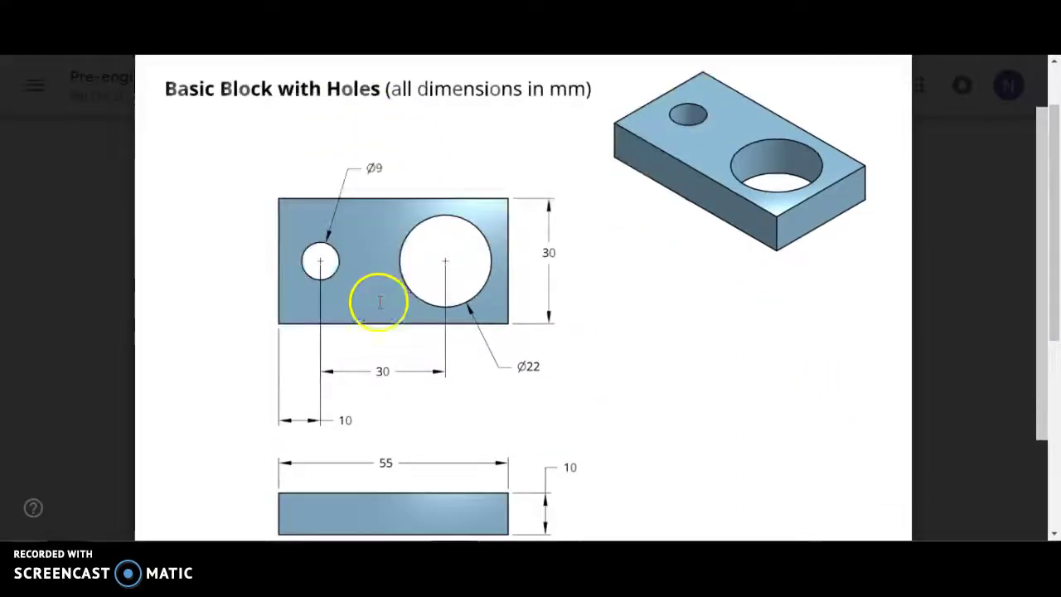
scroll(526, 383, down, 2)
scroll(527, 383, up, 1)
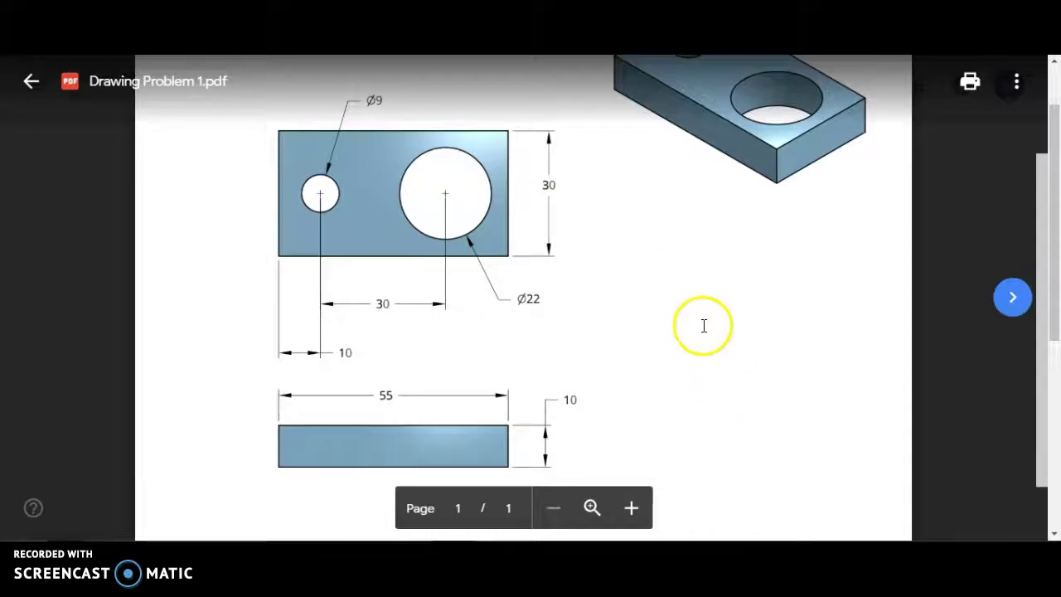
scroll(703, 326, up, 1)
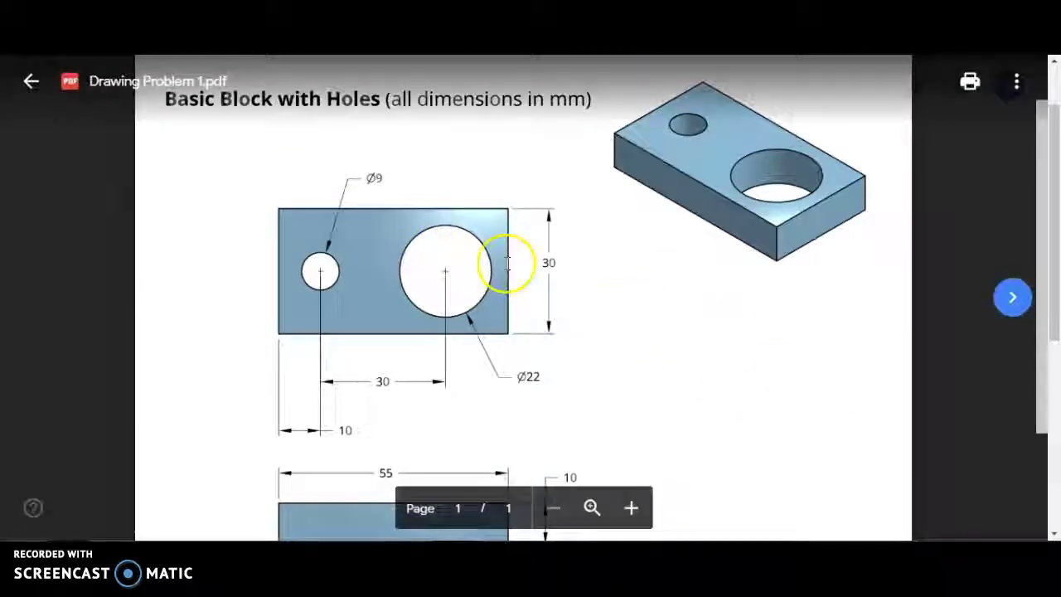
key(alt+Tab)
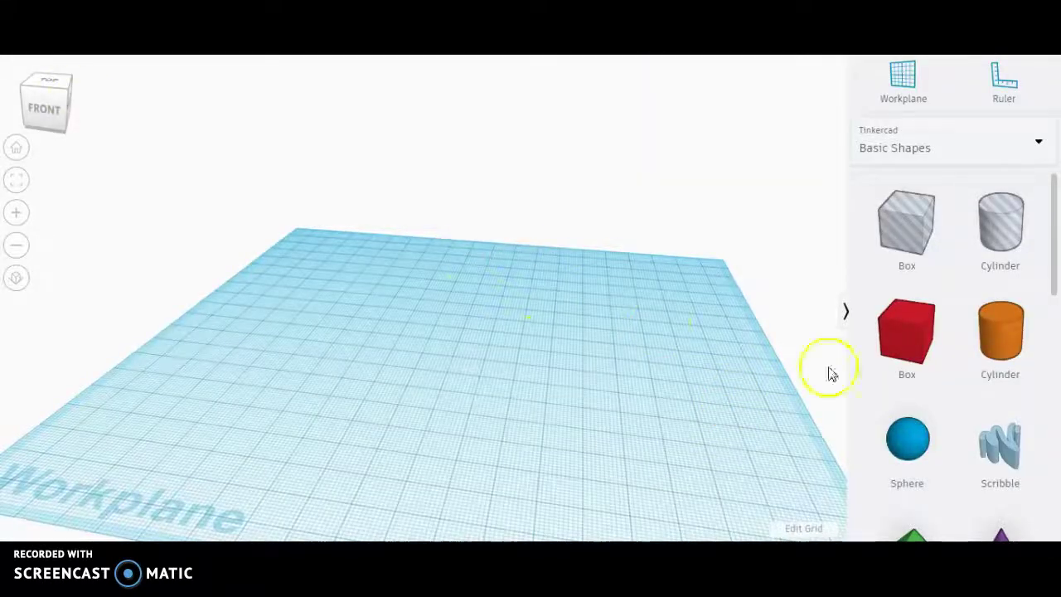
Step: Drag a red 20 × 20 × 20 Box from Basic Shapes onto the workplane
drag(900, 343, 421, 377)
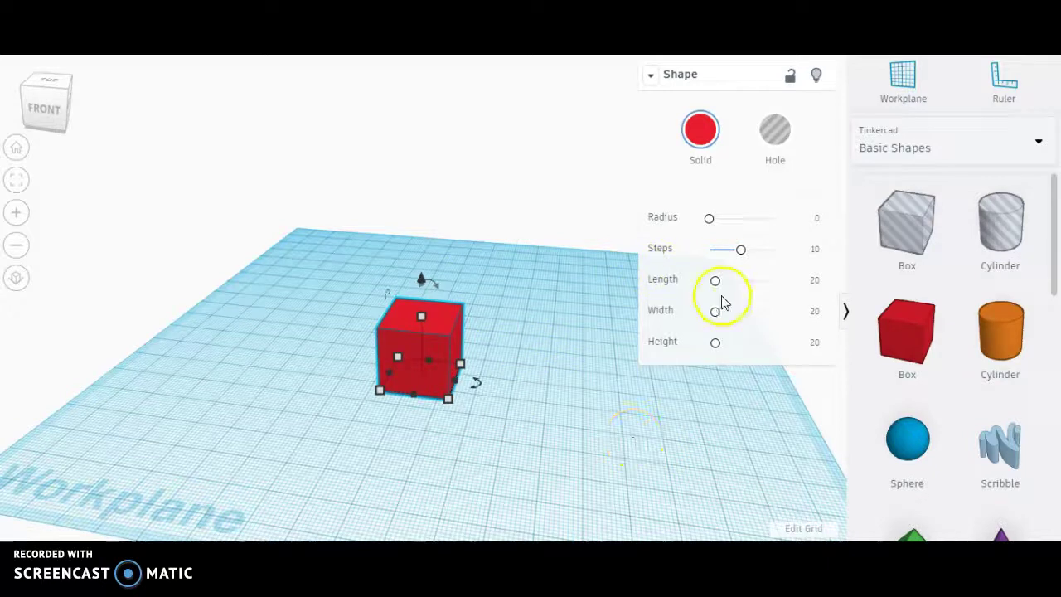
Step: Read the block's 30, 55 and 10 mm dimensions in the PDF, then return to Tinkercad
key(alt+Tab)
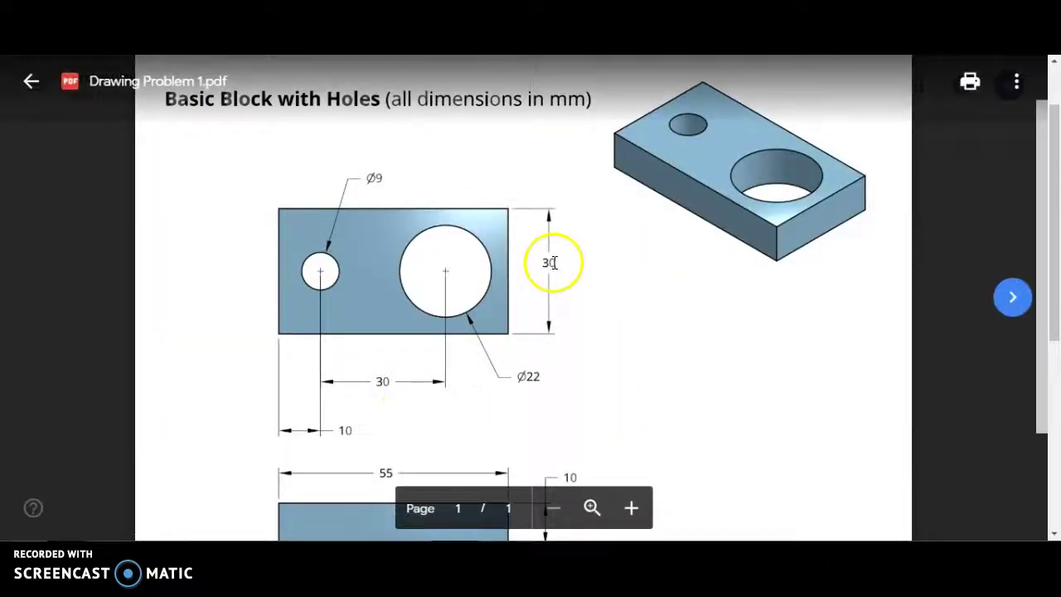
scroll(557, 285, down, 4)
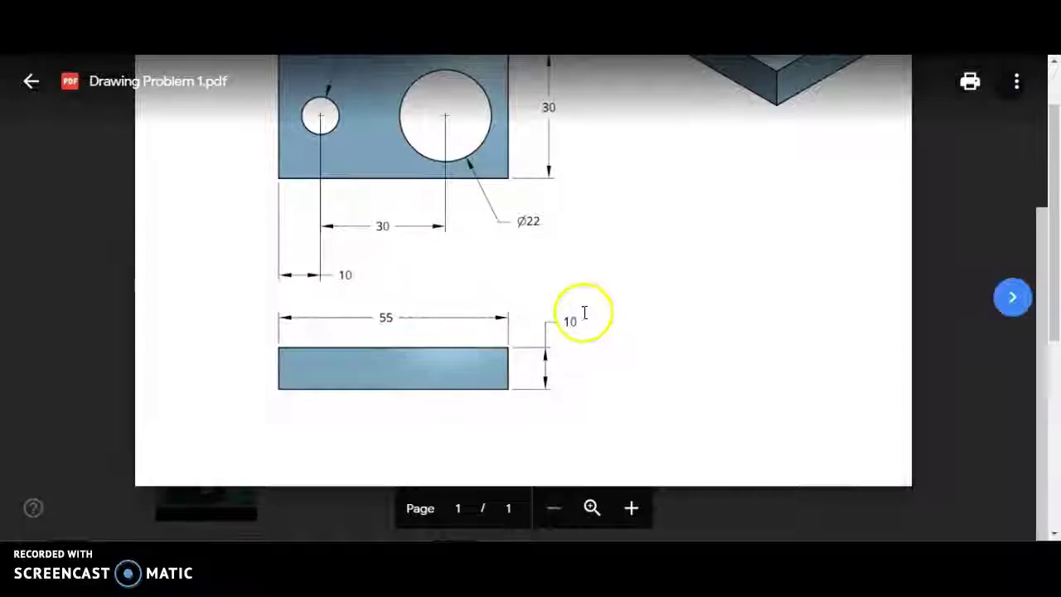
key(alt+Tab)
Step: Set the red box's length to 55, width to 30 and height to 10 mm
click(814, 279)
text(55)
click(815, 312)
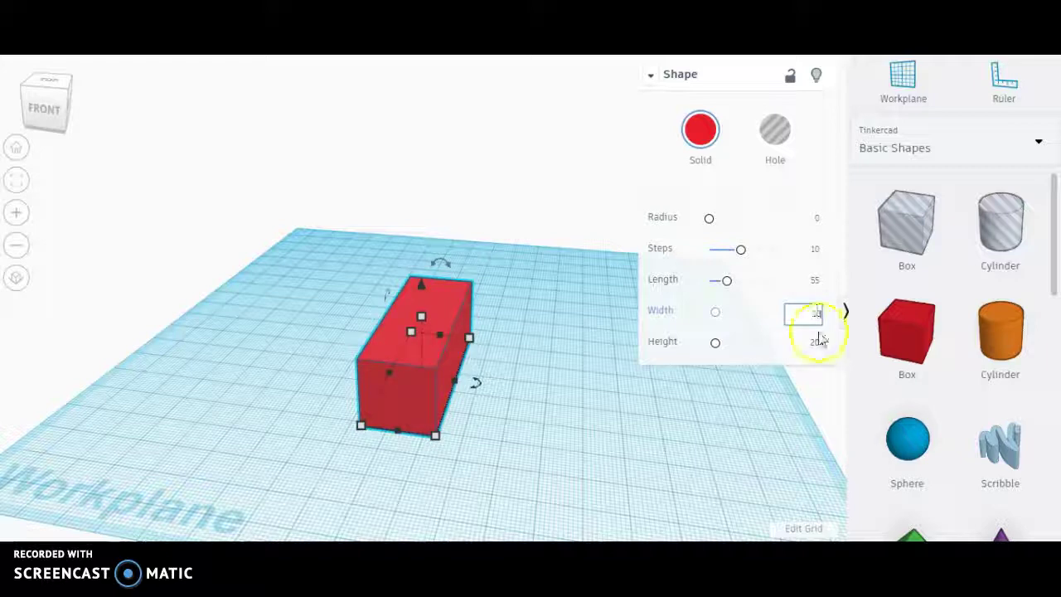
text(30)
click(812, 343)
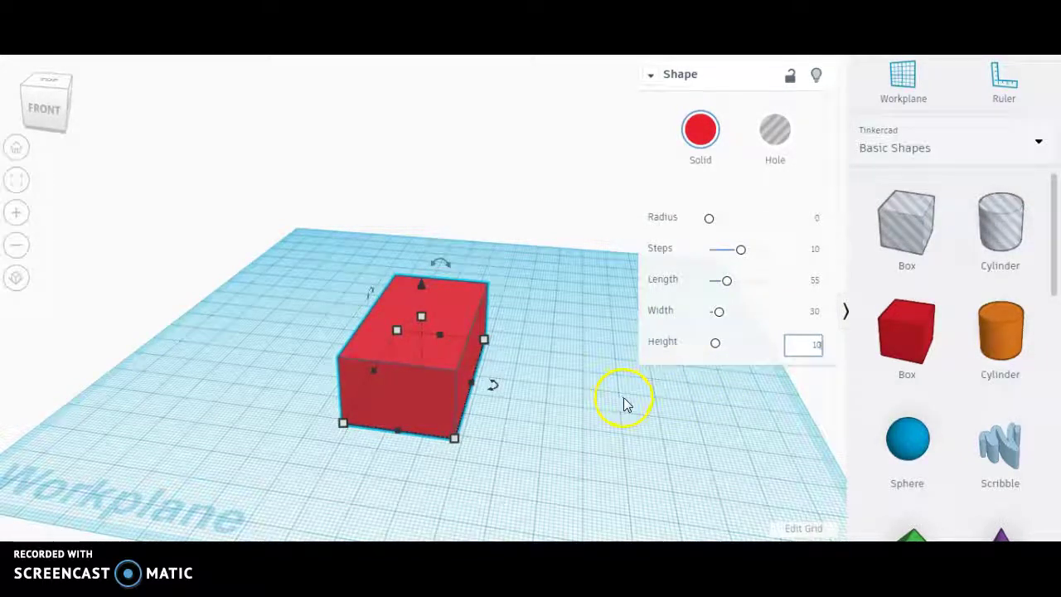
text(10)
key(Return)
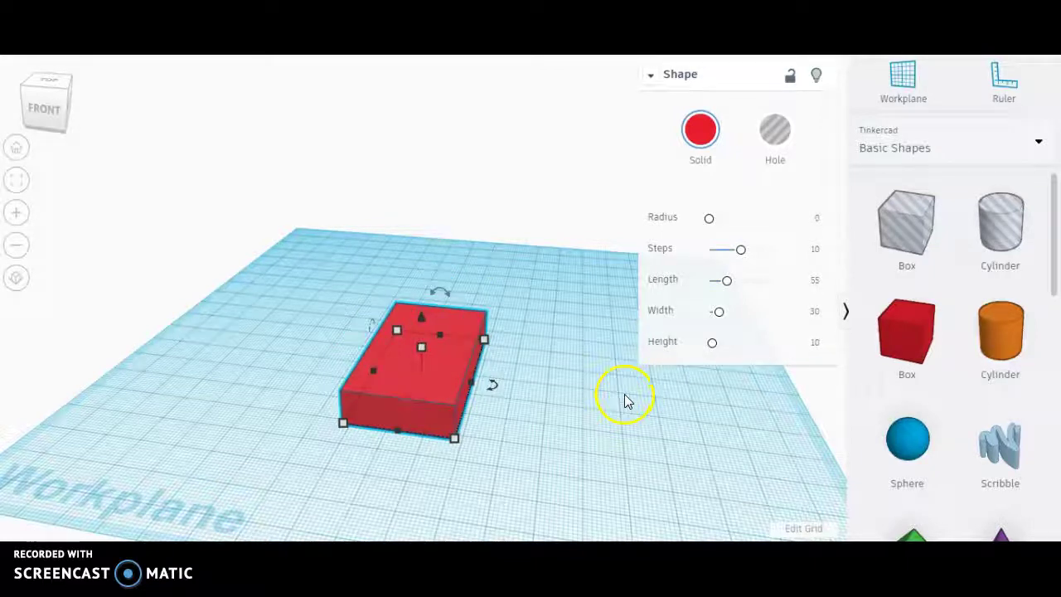
right_drag(587, 365, 580, 315)
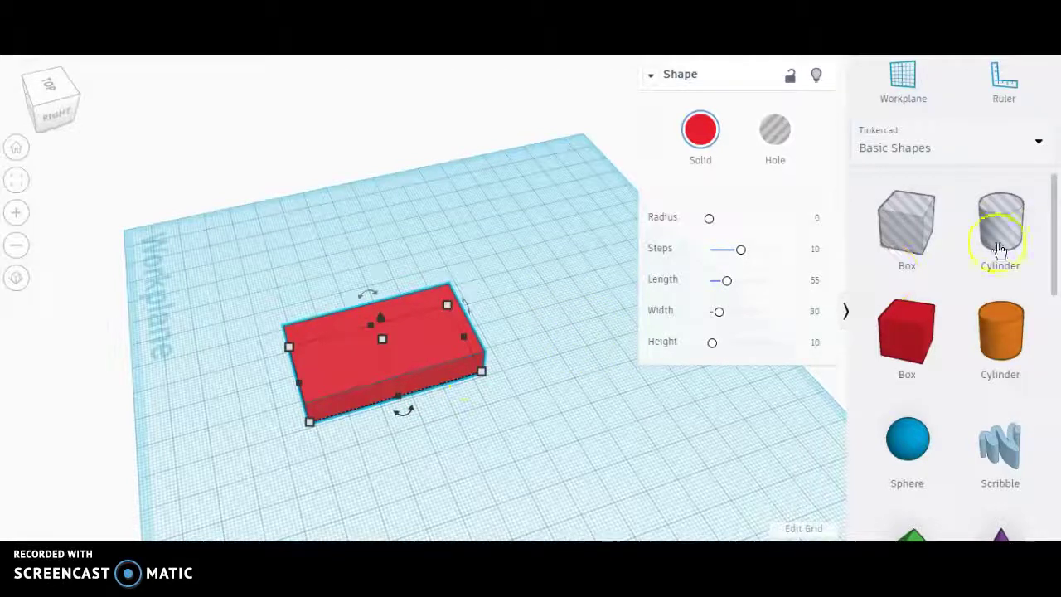
Step: Place two hole cylinders beside the red block, toggling each to solid and back to hole
drag(990, 232, 519, 406)
click(381, 444)
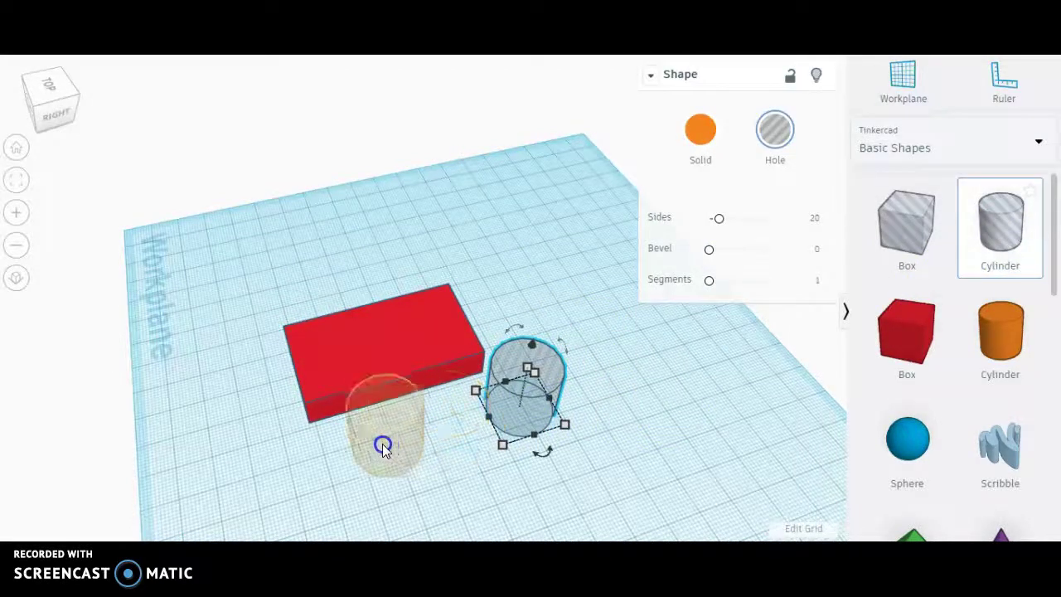
click(694, 143)
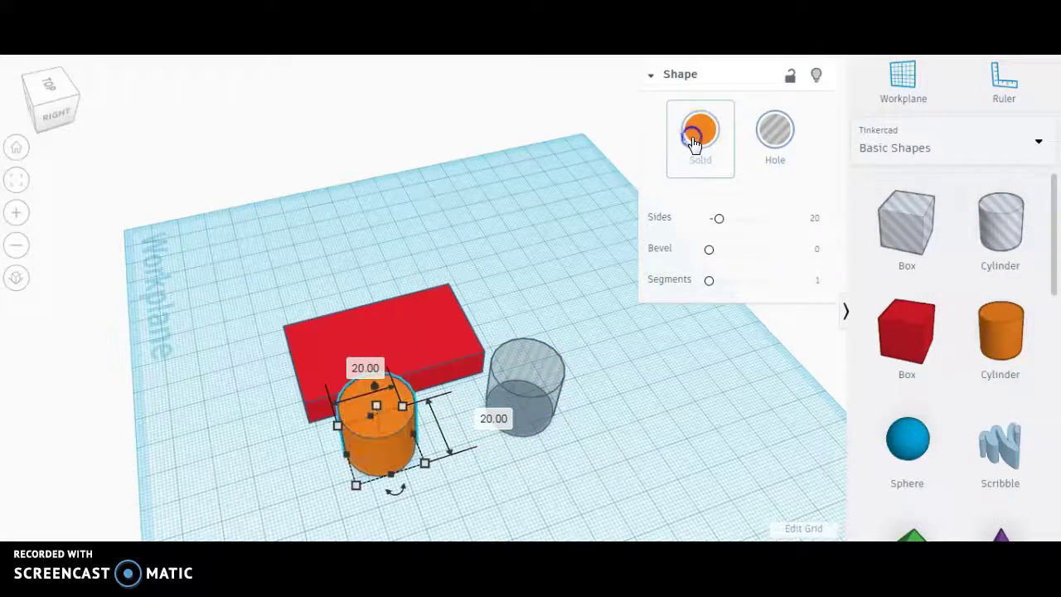
click(783, 138)
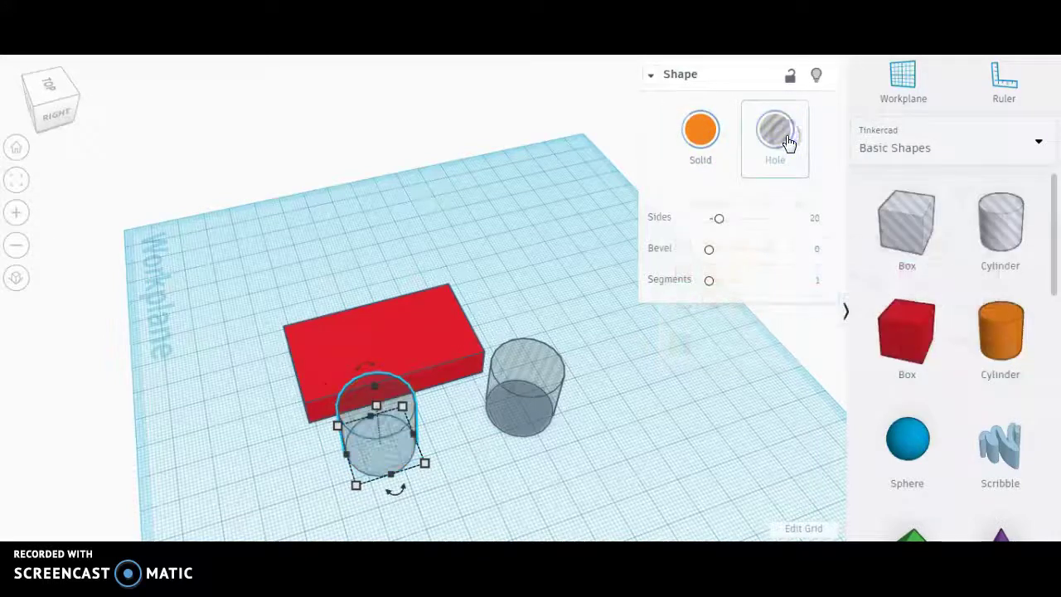
click(547, 400)
click(703, 135)
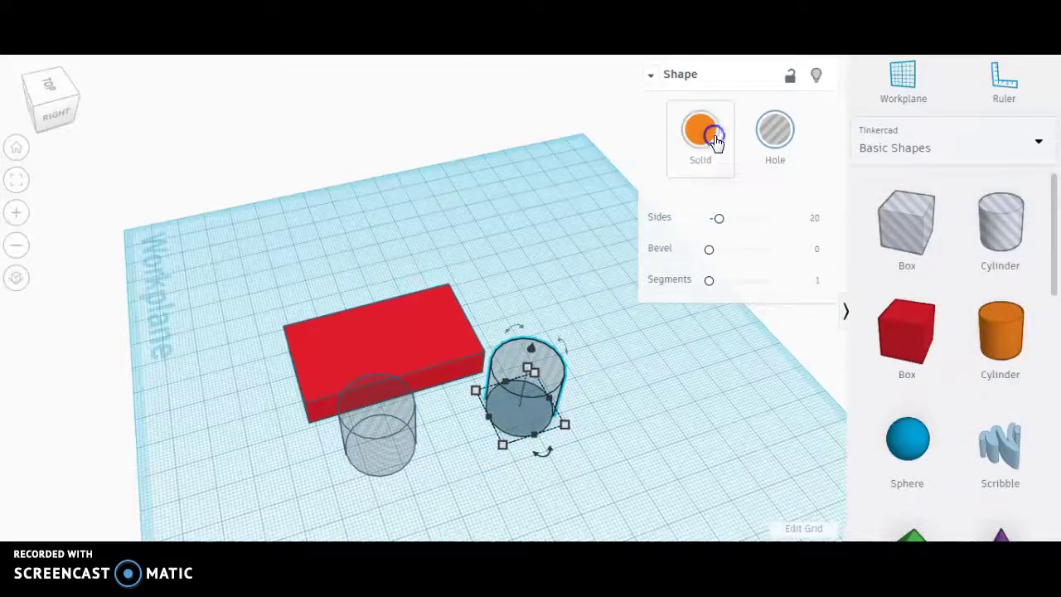
click(774, 126)
click(689, 445)
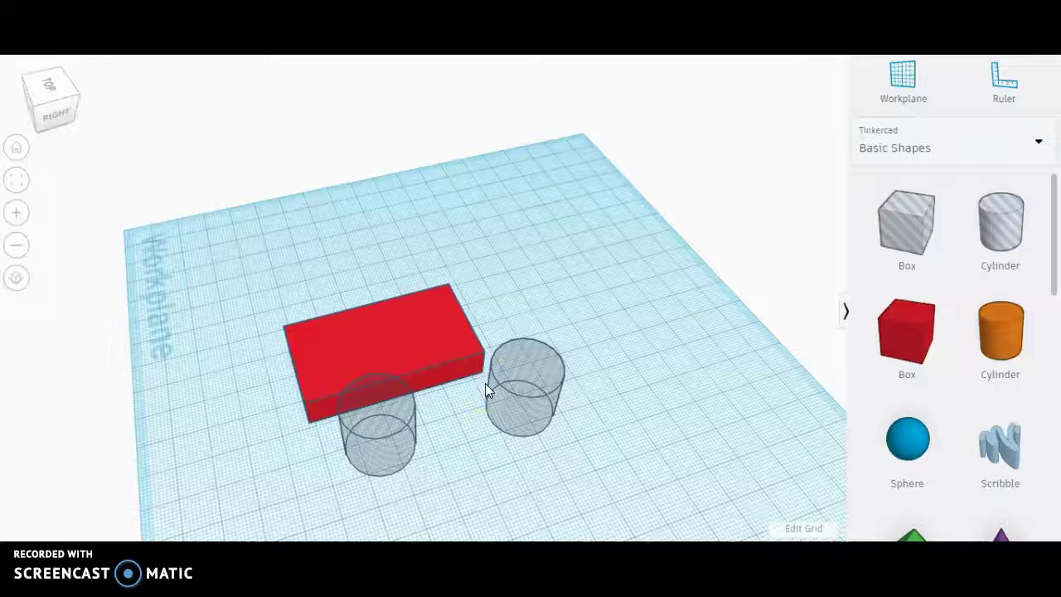
click(525, 389)
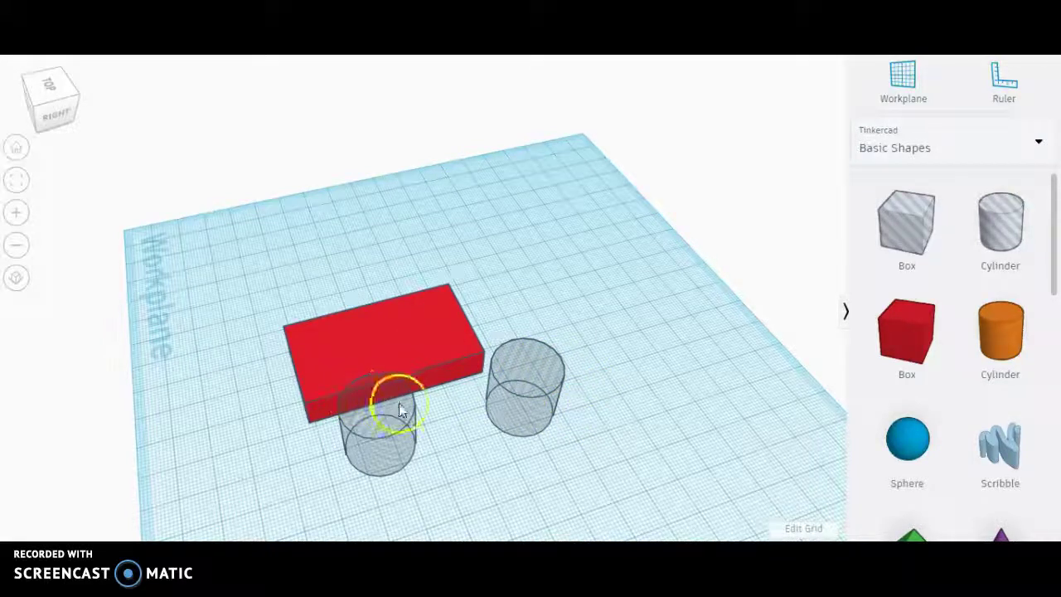
Step: Check the drawing's Ø9 and Ø22 holes in the PDF, then return to Tinkercad
key(alt+Tab)
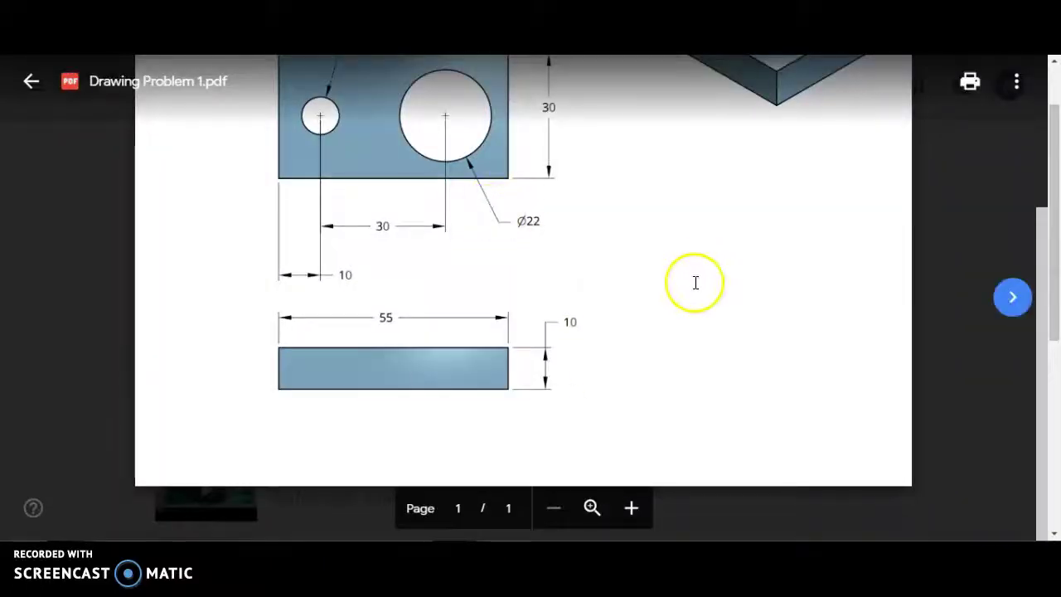
scroll(436, 320, up, 1)
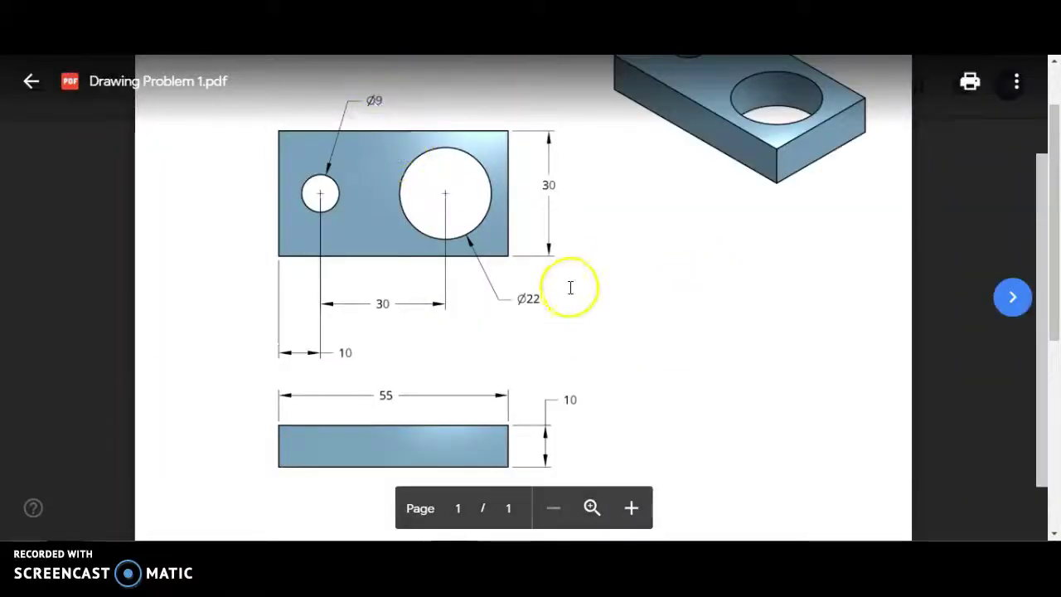
key(alt+Tab)
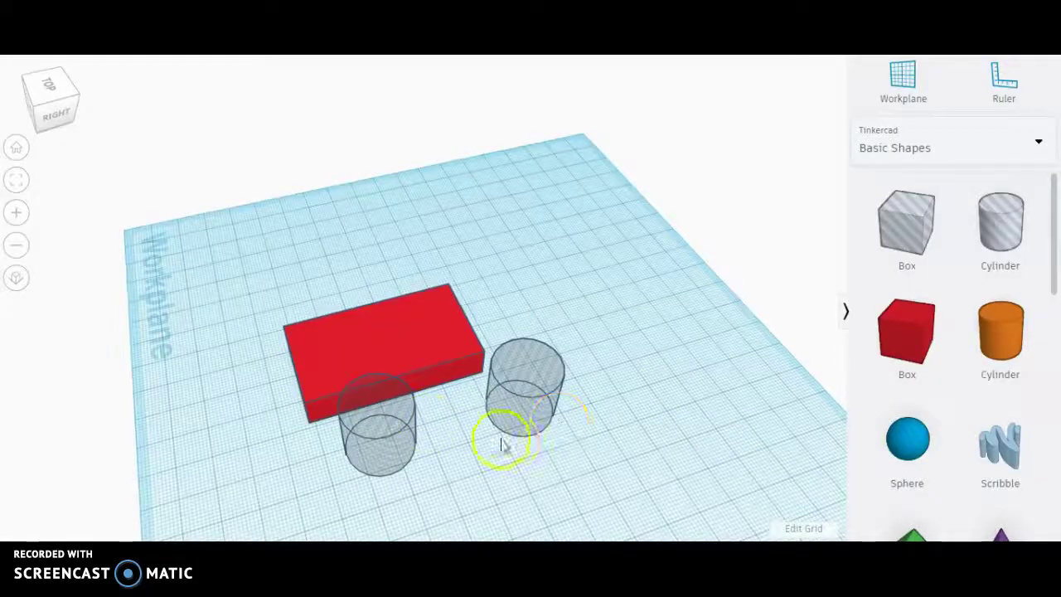
Step: Switch to a top orthographic view and select the upper hole cylinder
right_drag(538, 447, 632, 407)
click(479, 404)
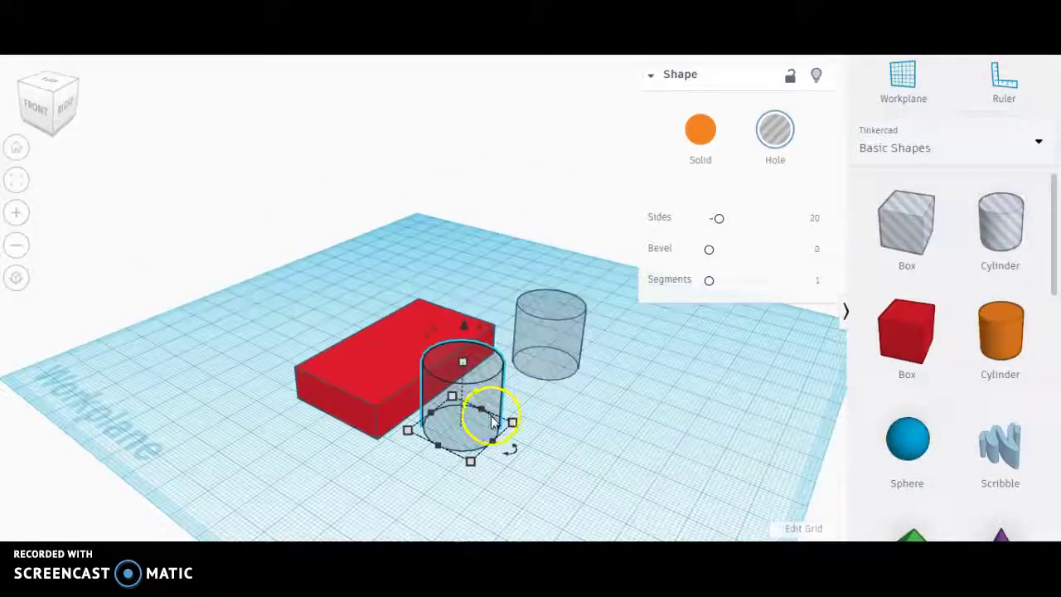
mouse_move(485, 409)
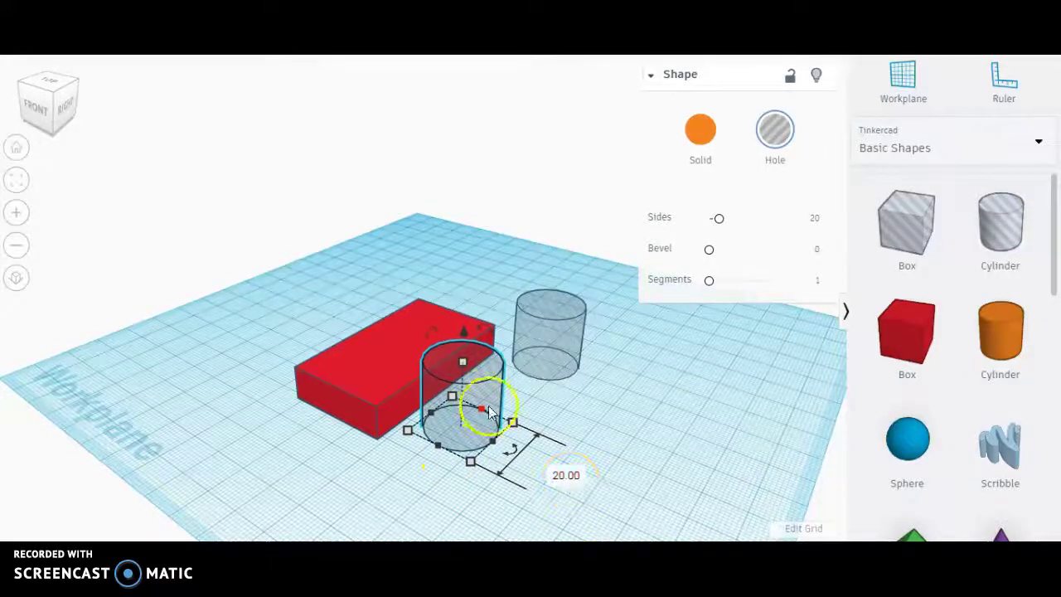
click(484, 393)
click(47, 82)
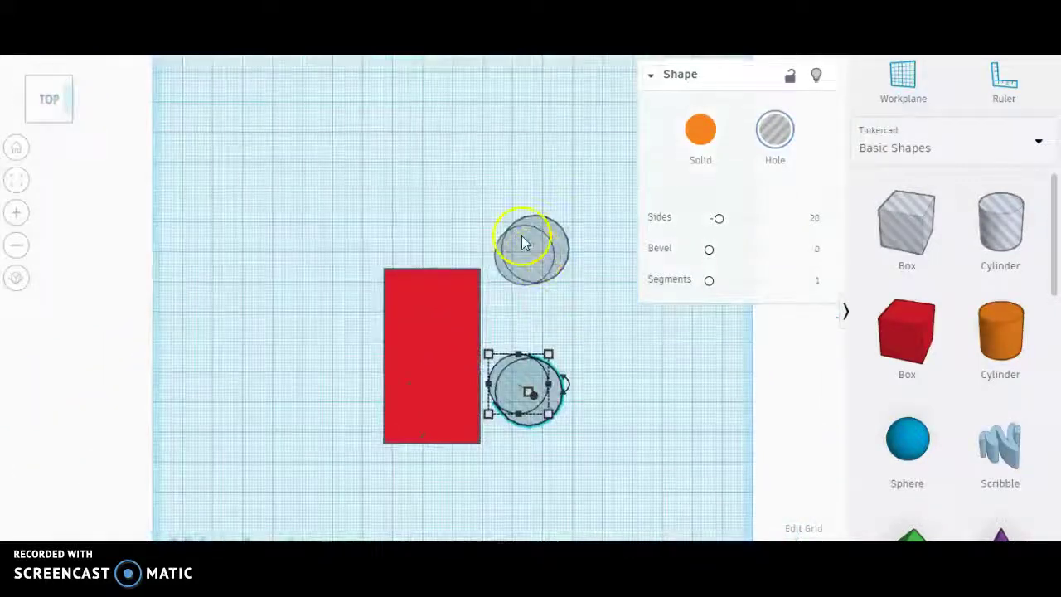
click(16, 278)
click(522, 269)
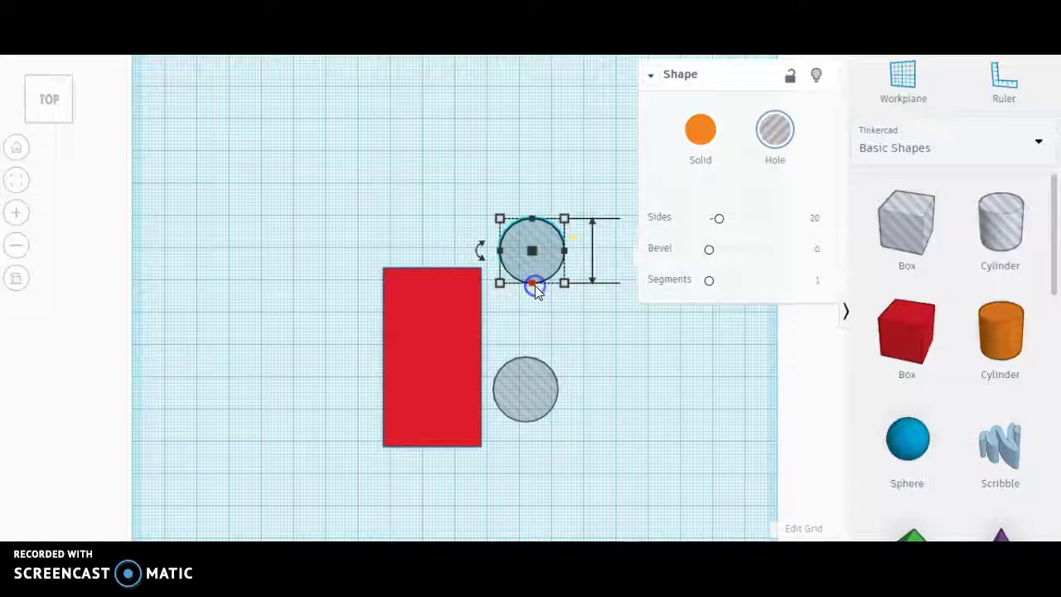
Step: Set the upper hole cylinder's length and width to 22 mm
click(644, 252)
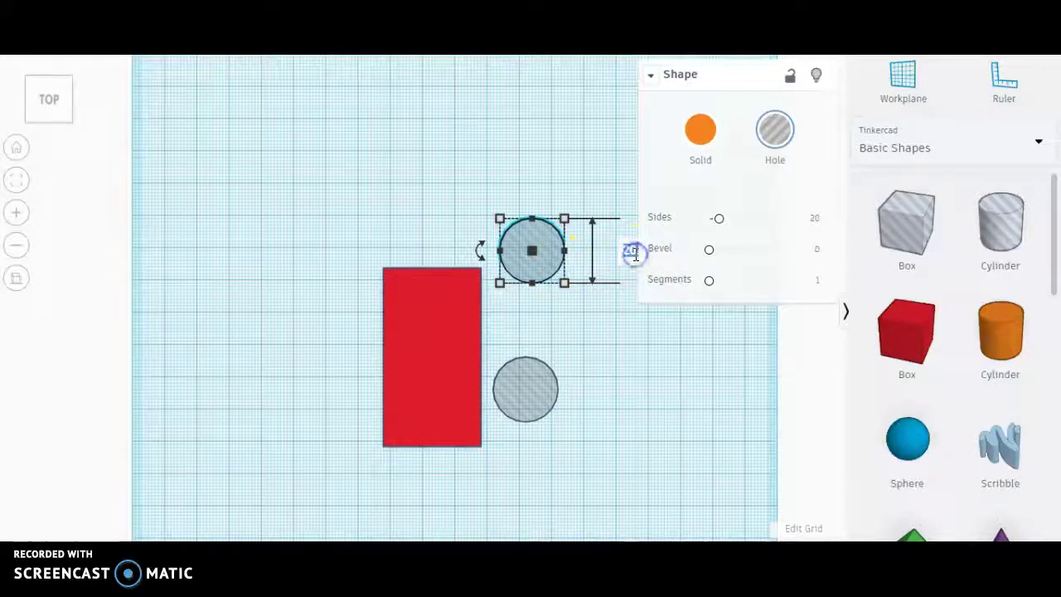
text(22)
key(Return)
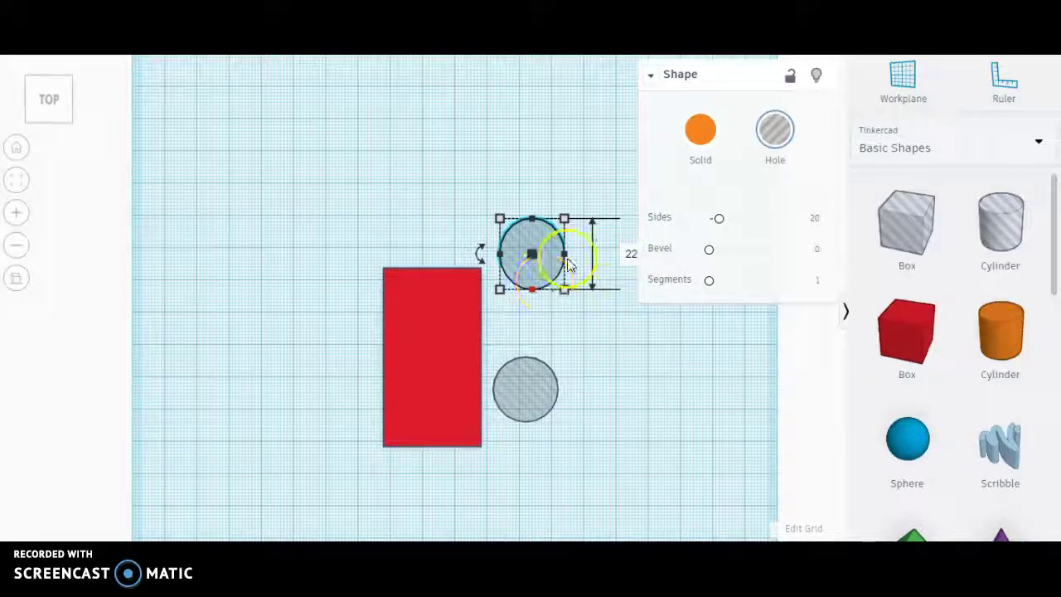
click(536, 225)
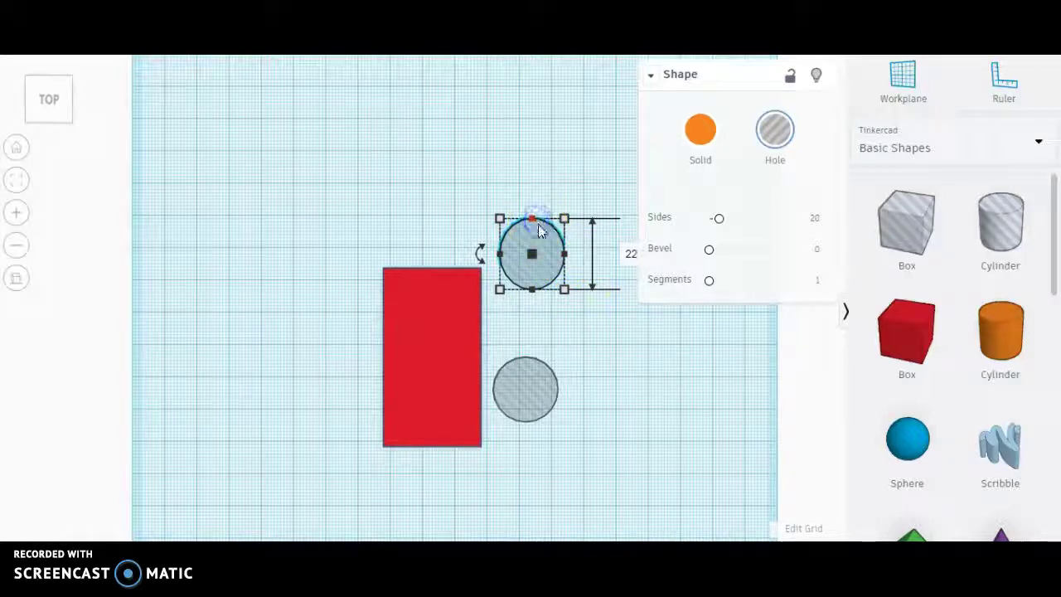
click(567, 255)
click(533, 362)
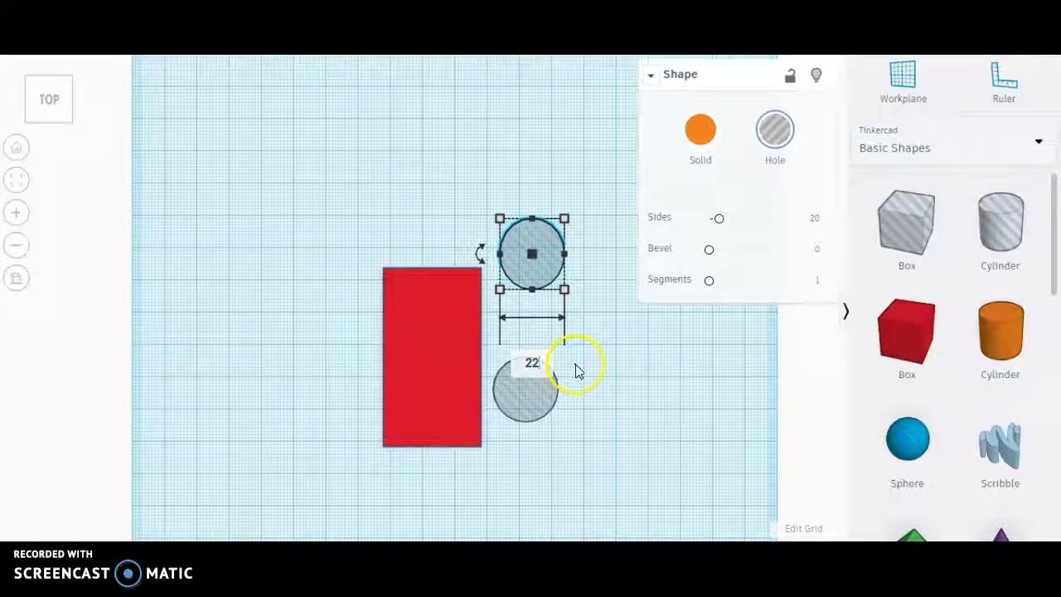
key(Return)
Step: Set the front hole cylinder's width and length to 9 mm each
click(639, 417)
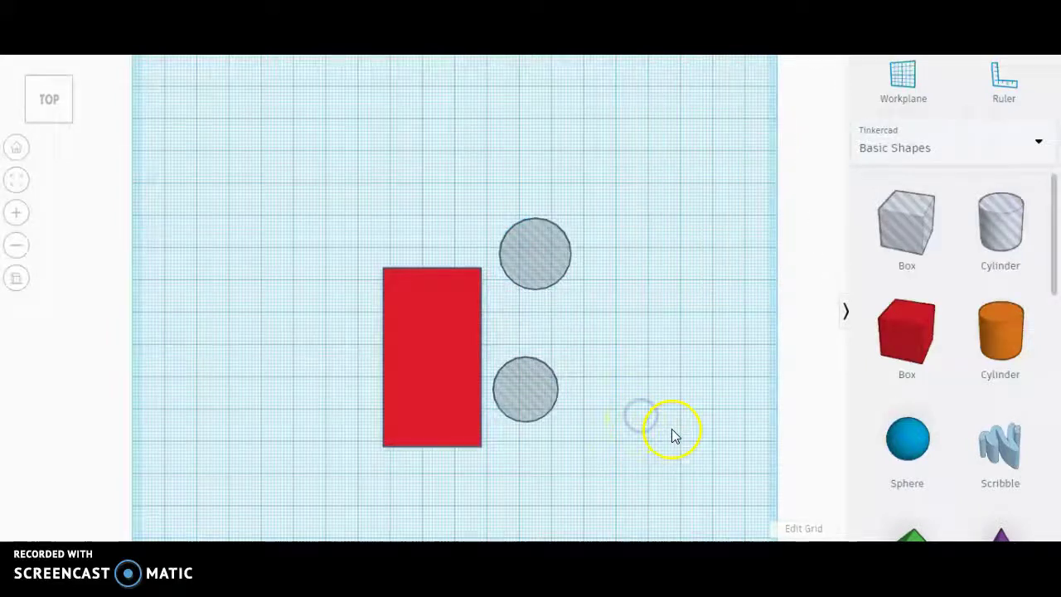
right_drag(671, 429, 621, 370)
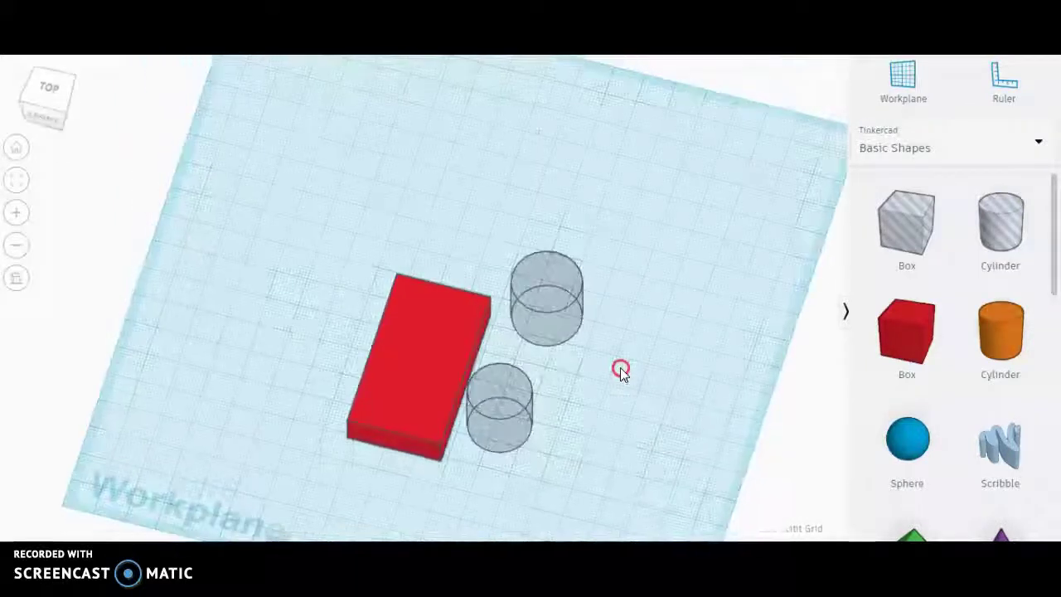
click(523, 430)
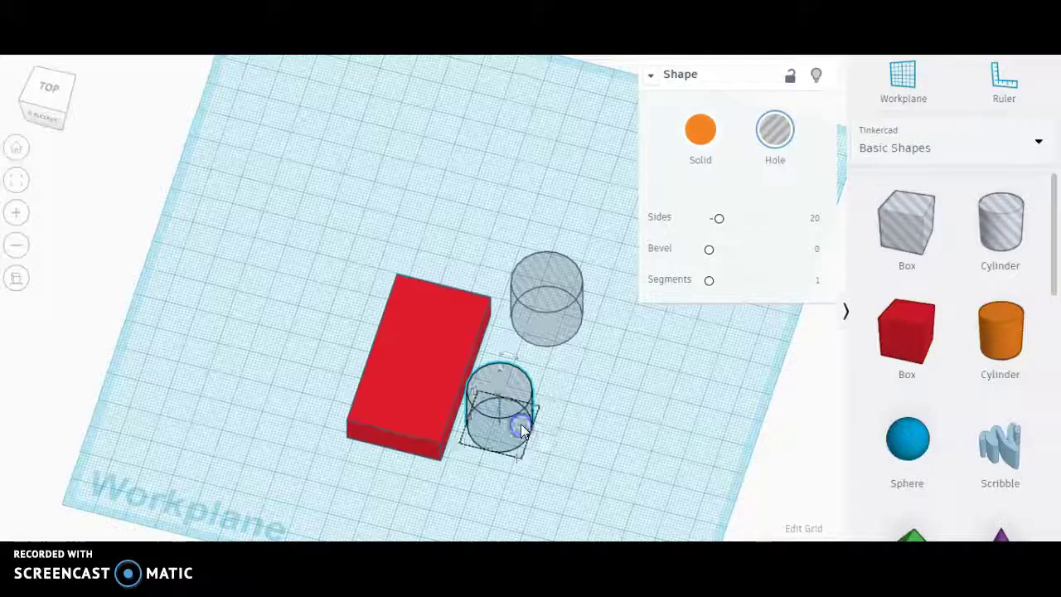
click(505, 398)
mouse_move(499, 387)
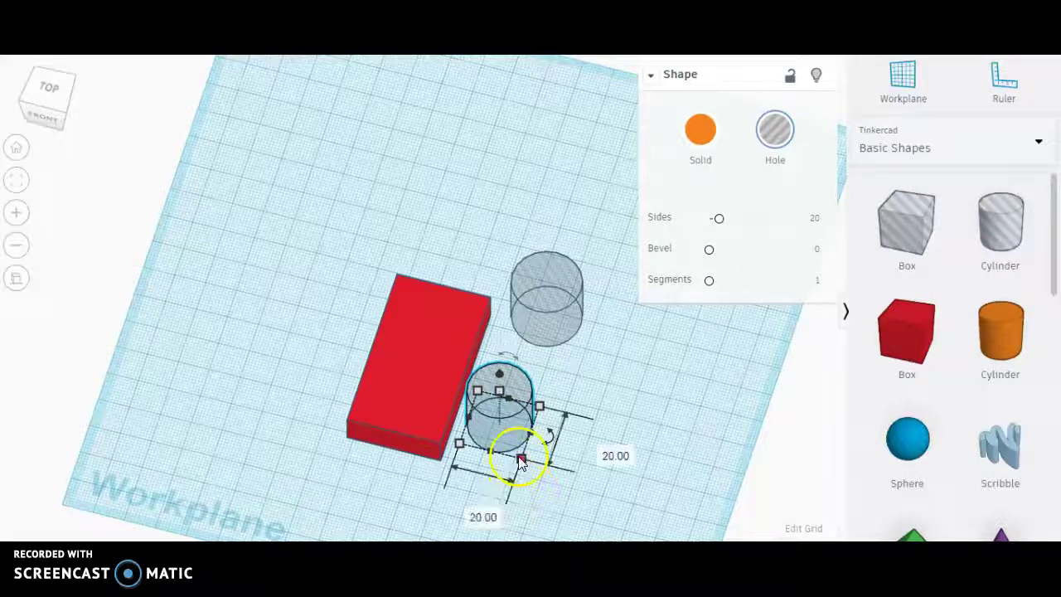
click(476, 512)
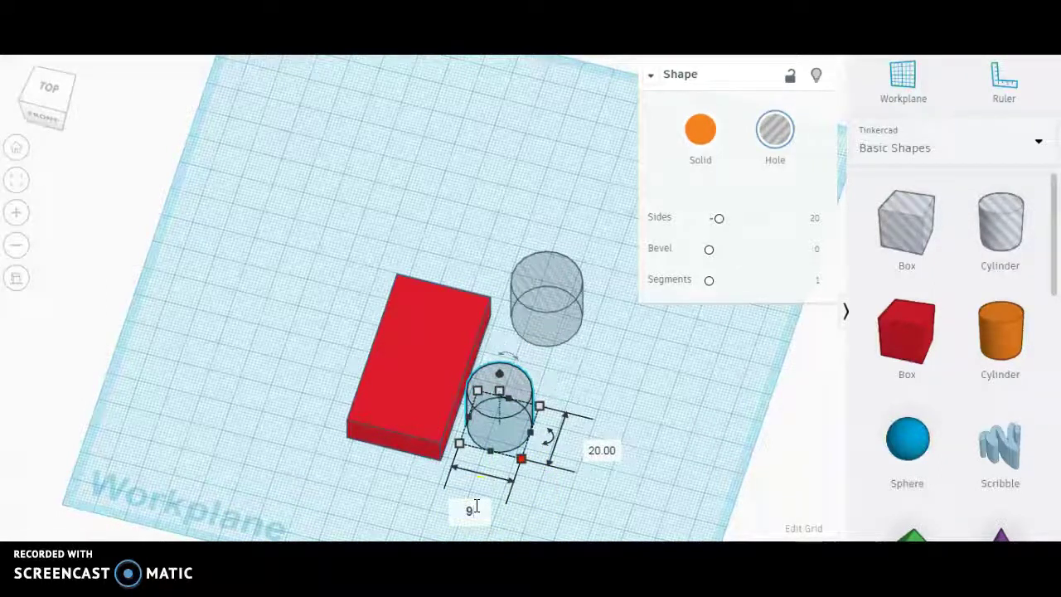
key(Tab)
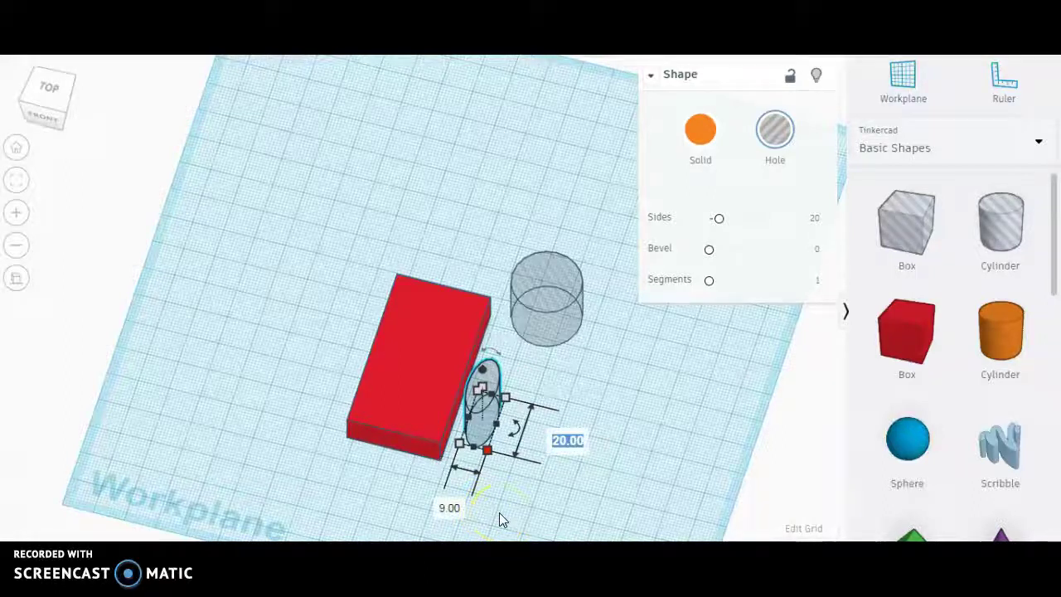
text(9)
key(Tab)
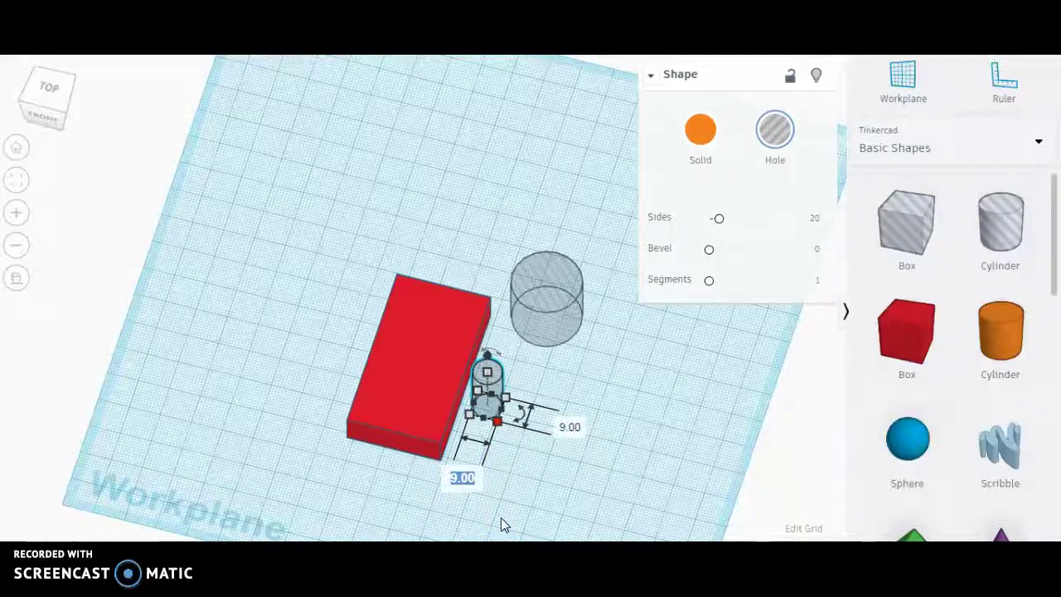
click(695, 461)
click(626, 458)
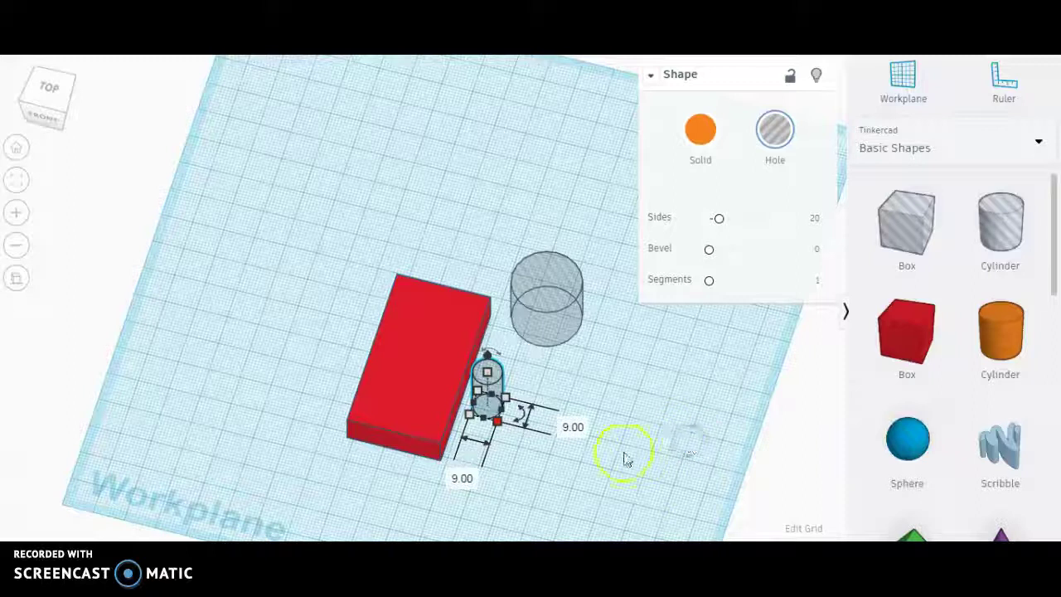
Step: Align the 22 mm hole with the red block using the Align tool
click(627, 371)
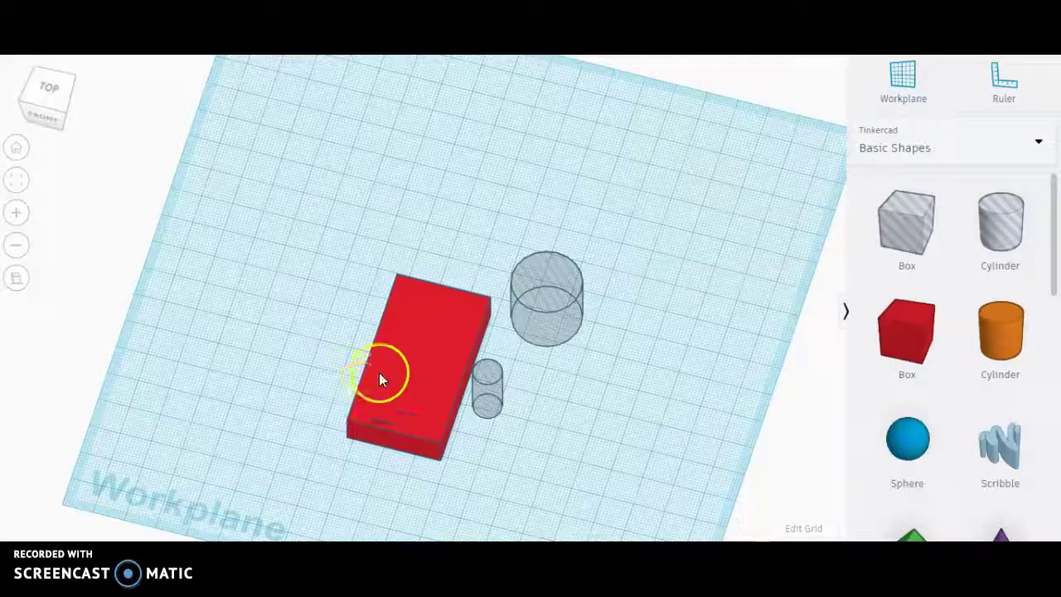
click(559, 317)
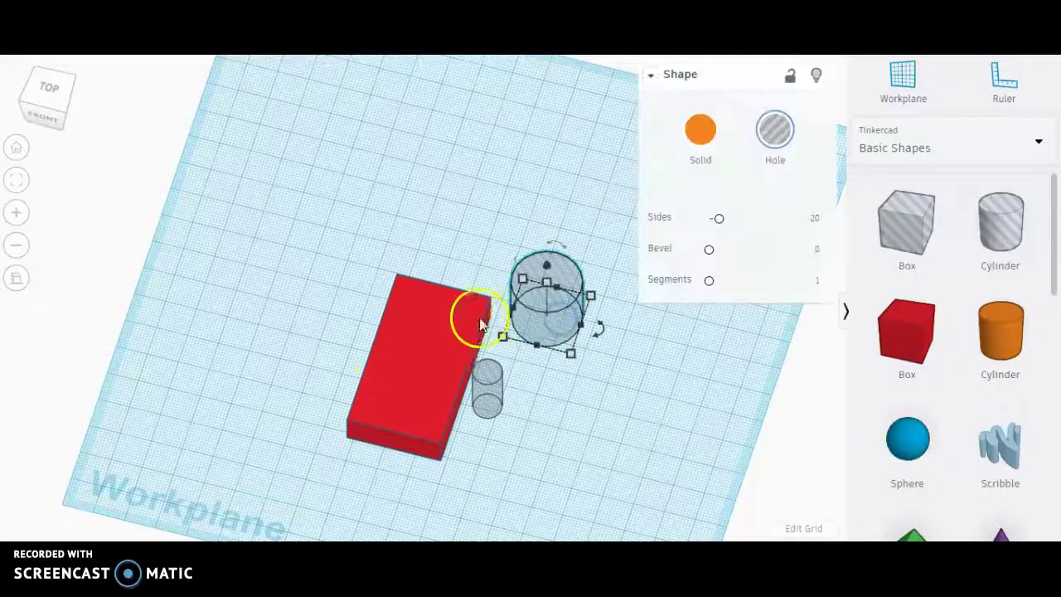
shift+click(436, 329)
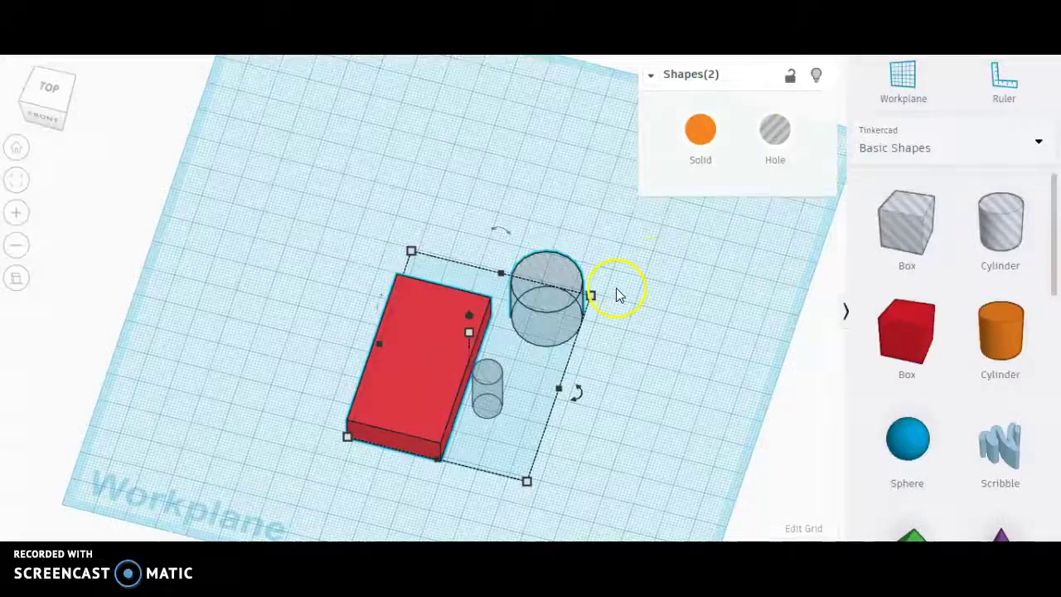
key(l)
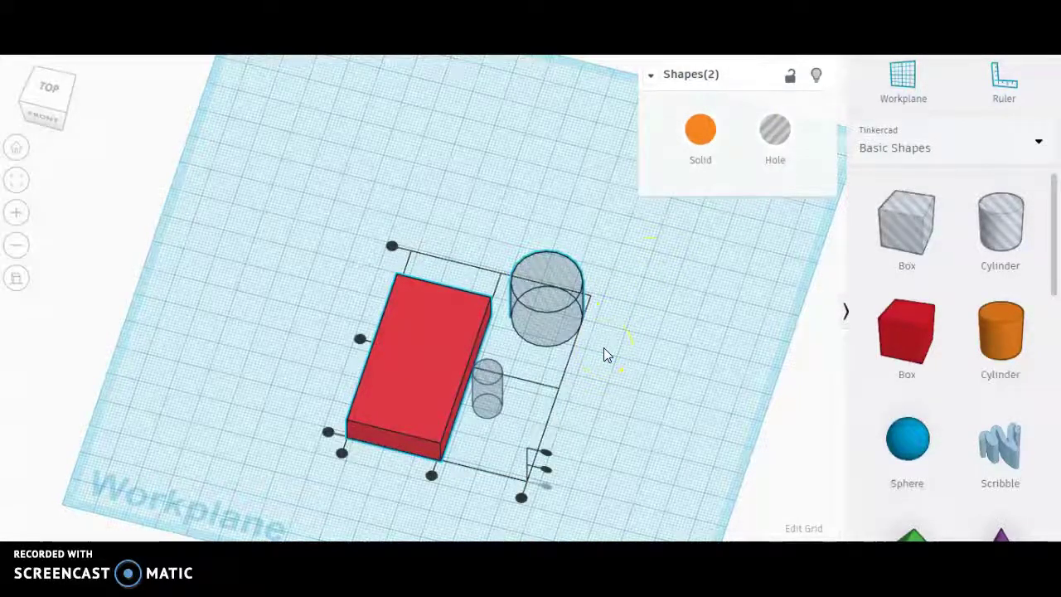
click(432, 474)
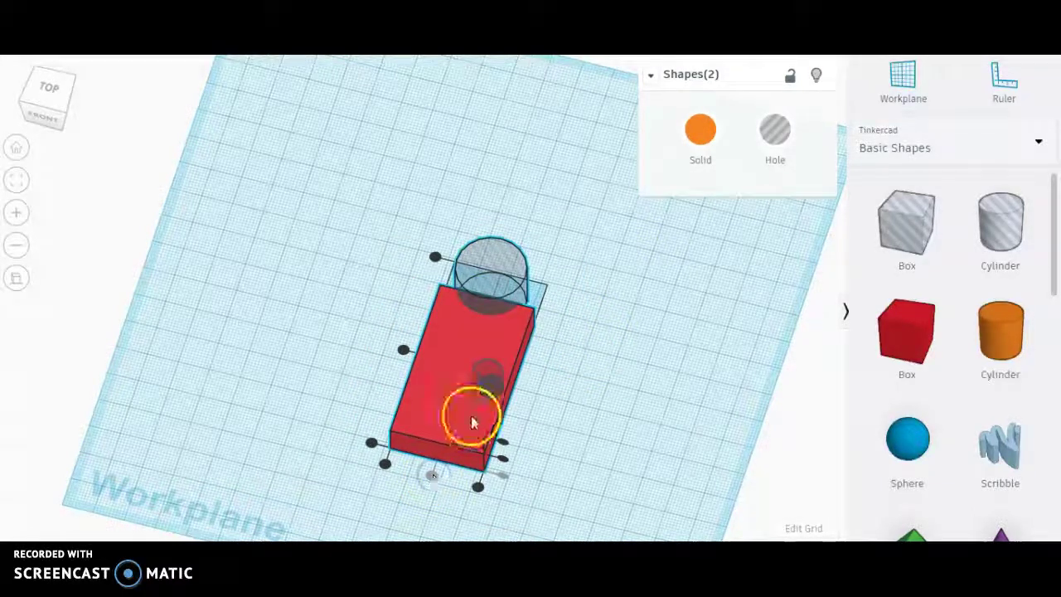
Step: Centre the 9 mm hole on the red block with the Align tool
click(488, 377)
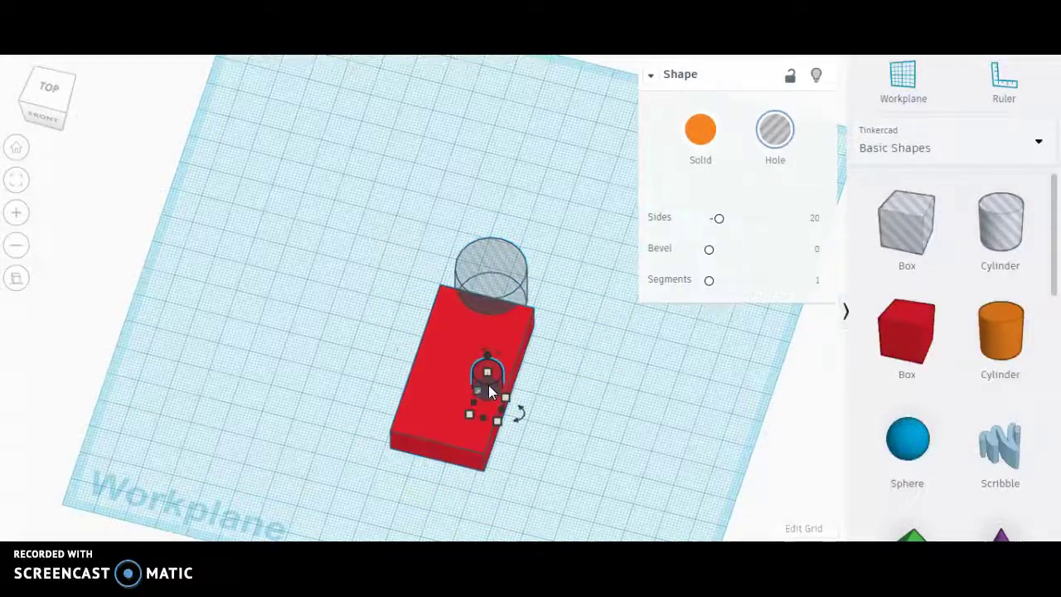
shift+click(428, 423)
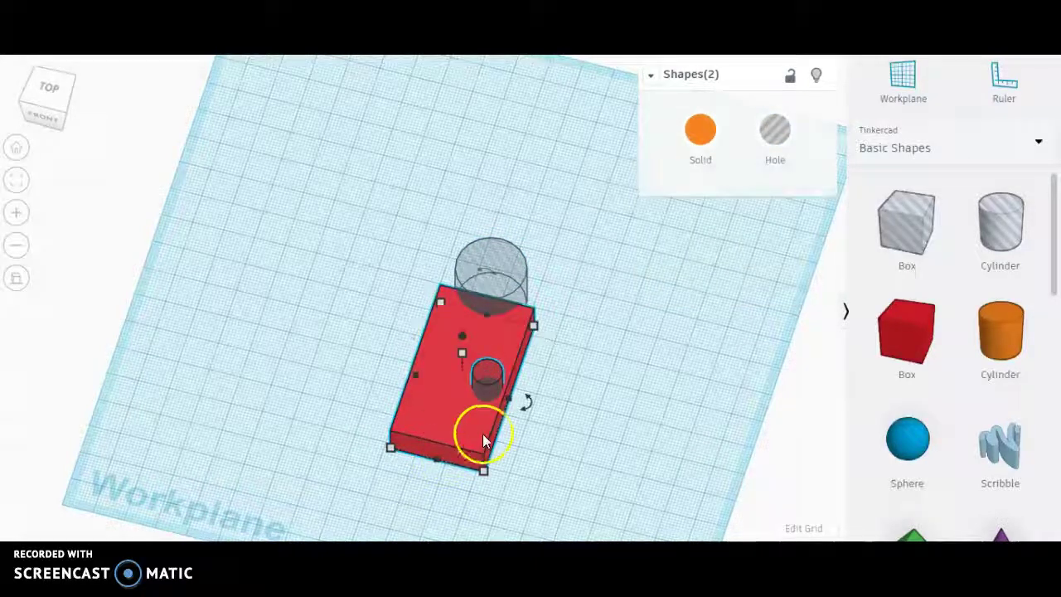
key(l)
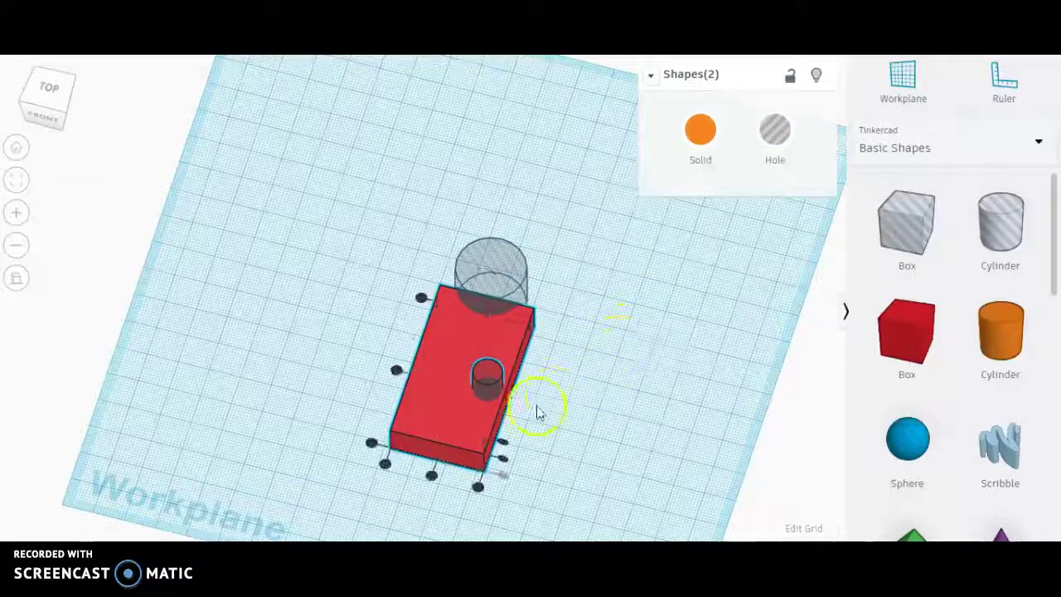
click(432, 474)
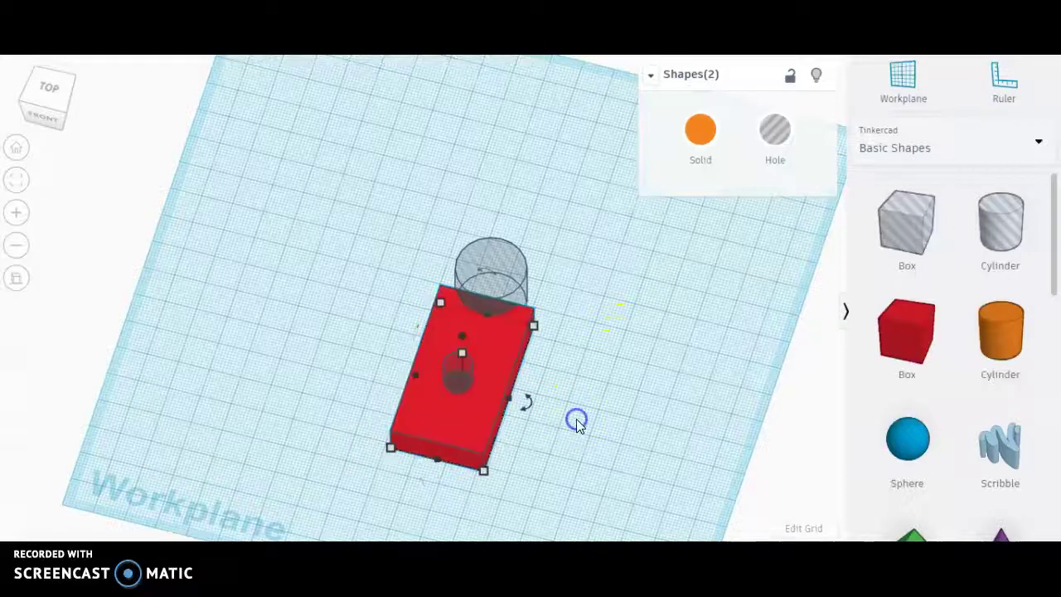
click(641, 365)
right_drag(642, 364, 471, 358)
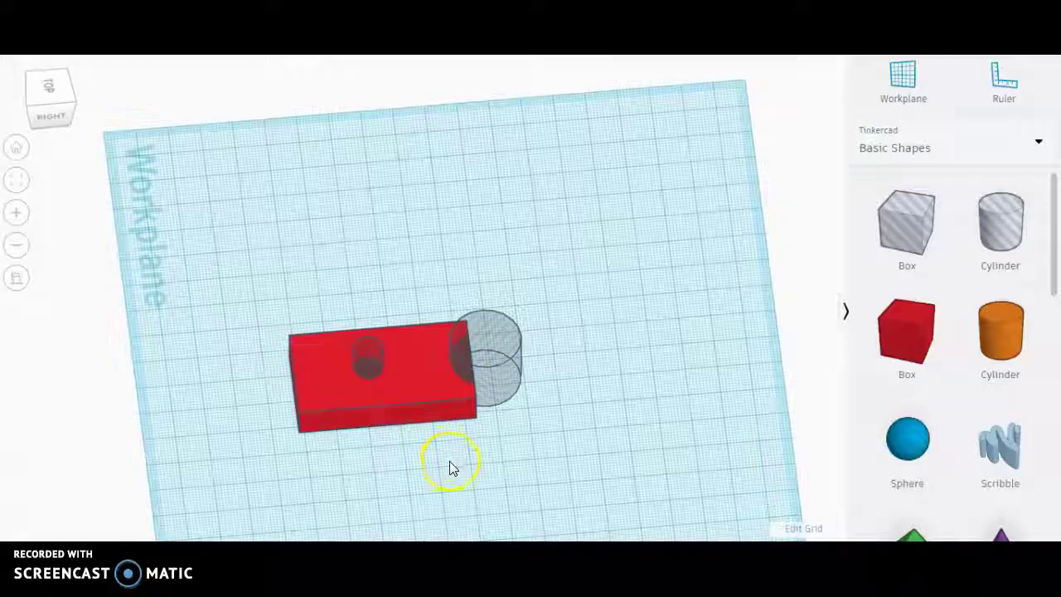
Step: Drop the Ruler on the workplane beside the red block's front-left corner
right_drag(523, 457, 601, 449)
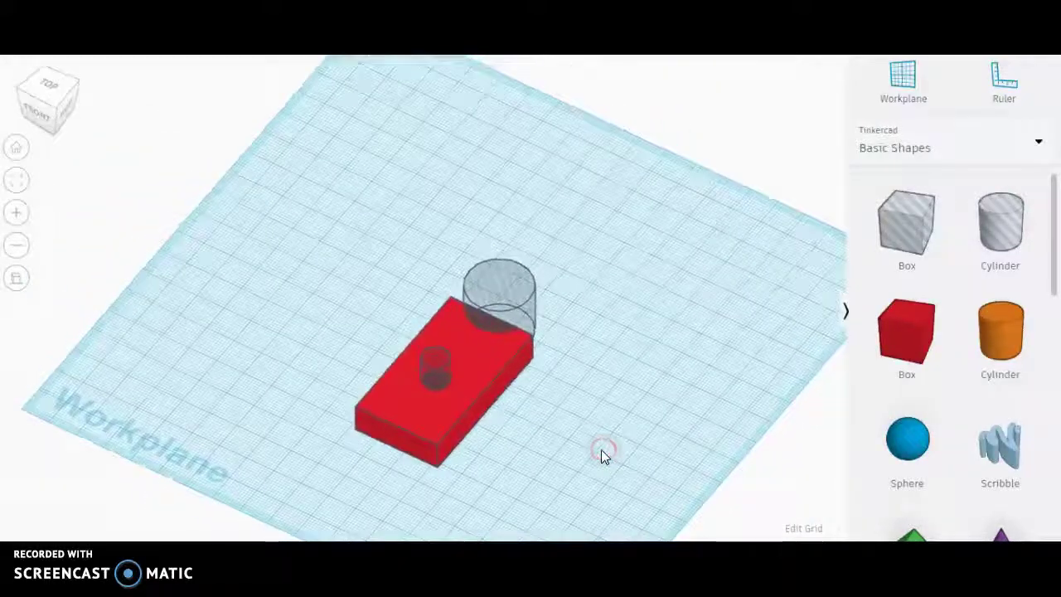
click(1007, 88)
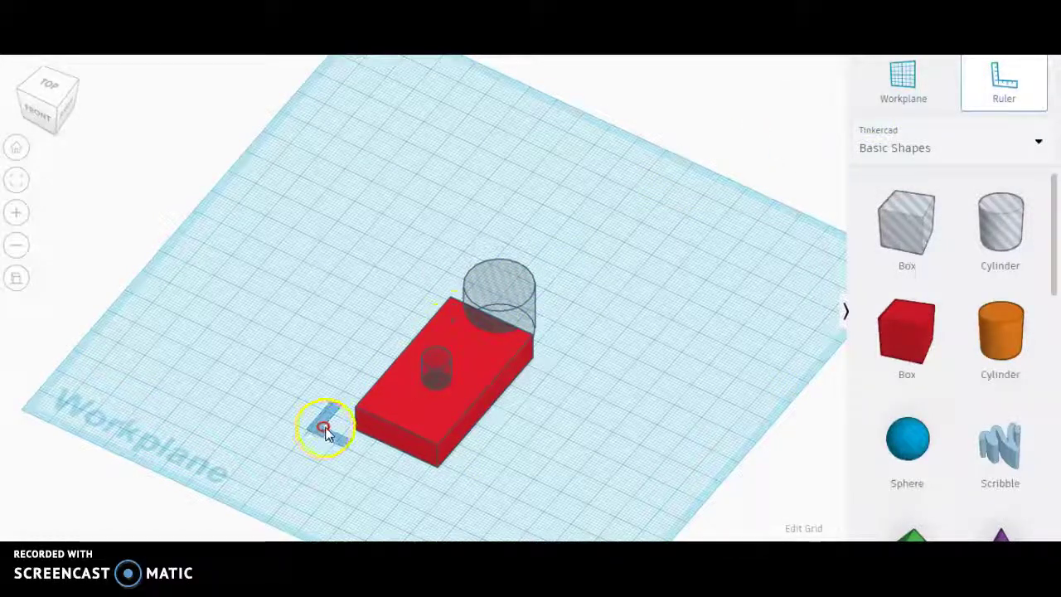
scroll(324, 426, up, 5)
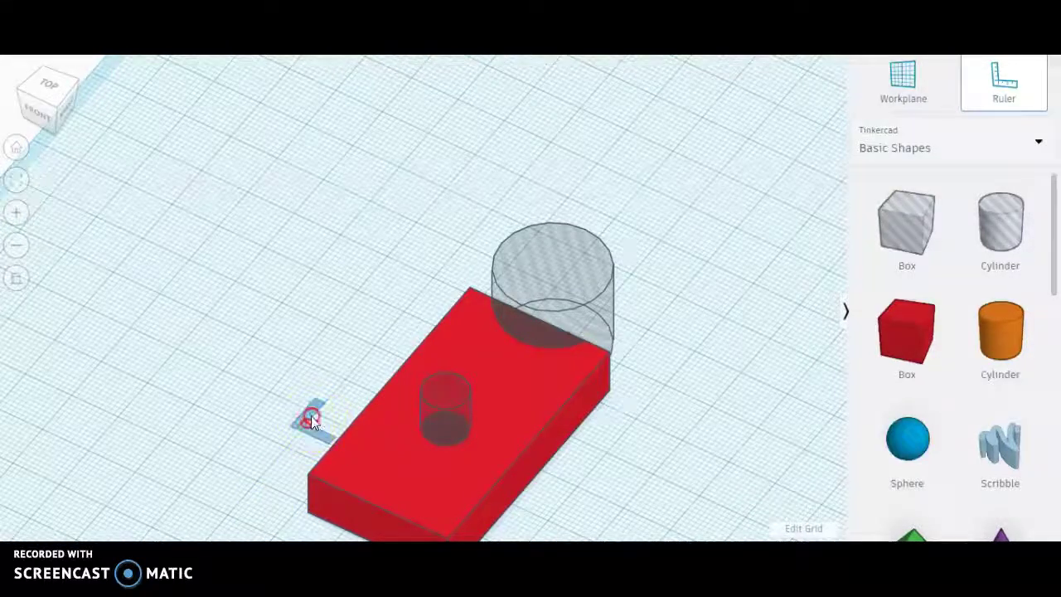
drag(438, 360, 409, 377)
scroll(411, 377, up, 3)
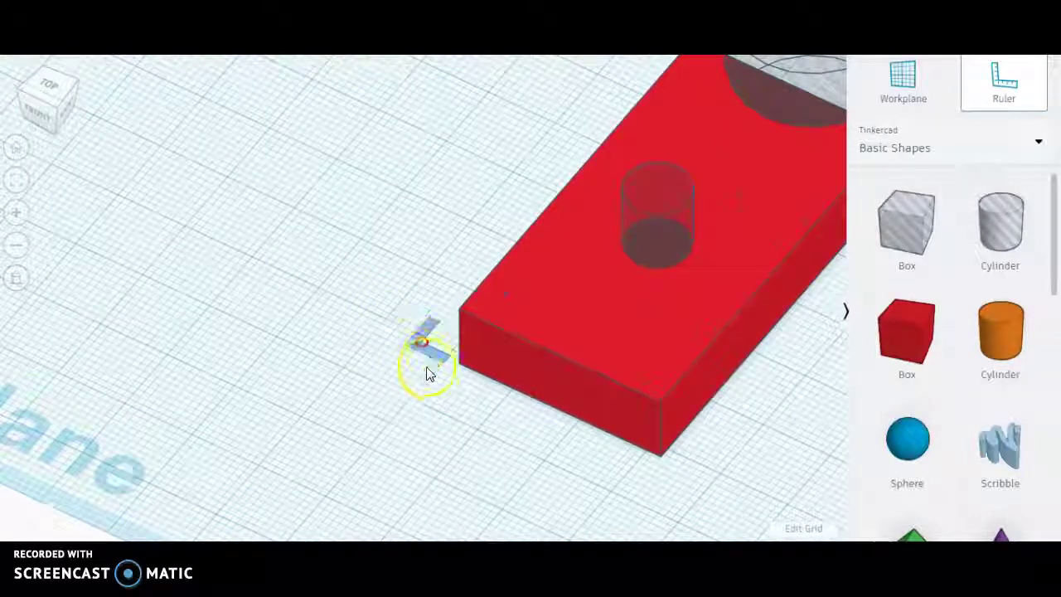
click(410, 398)
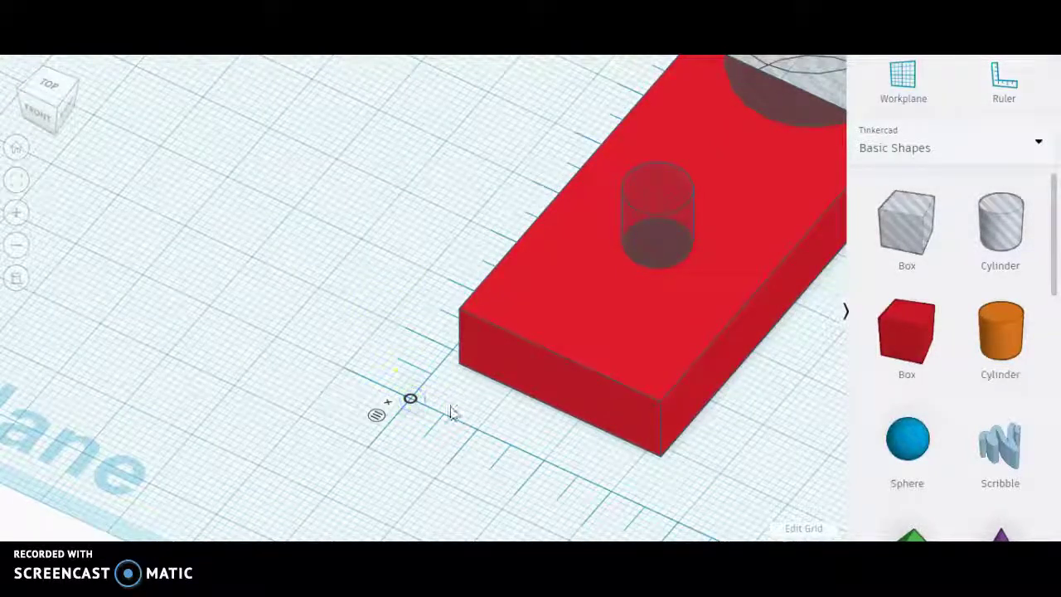
Step: Frame the red block and ruler in a top orthographic view, then switch to the PDF drawing
click(52, 92)
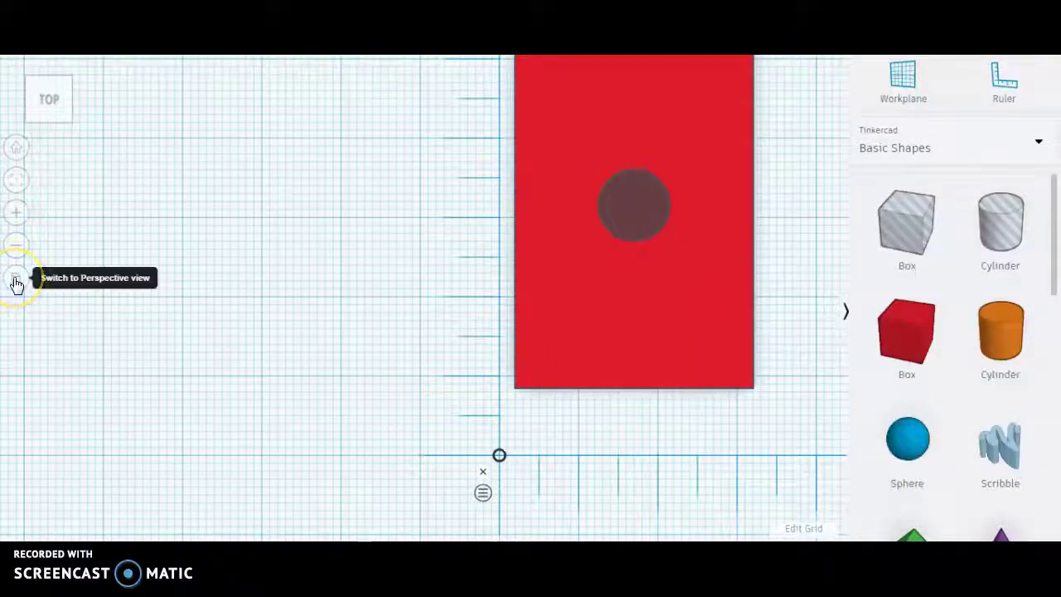
click(398, 259)
scroll(277, 237, up, 2)
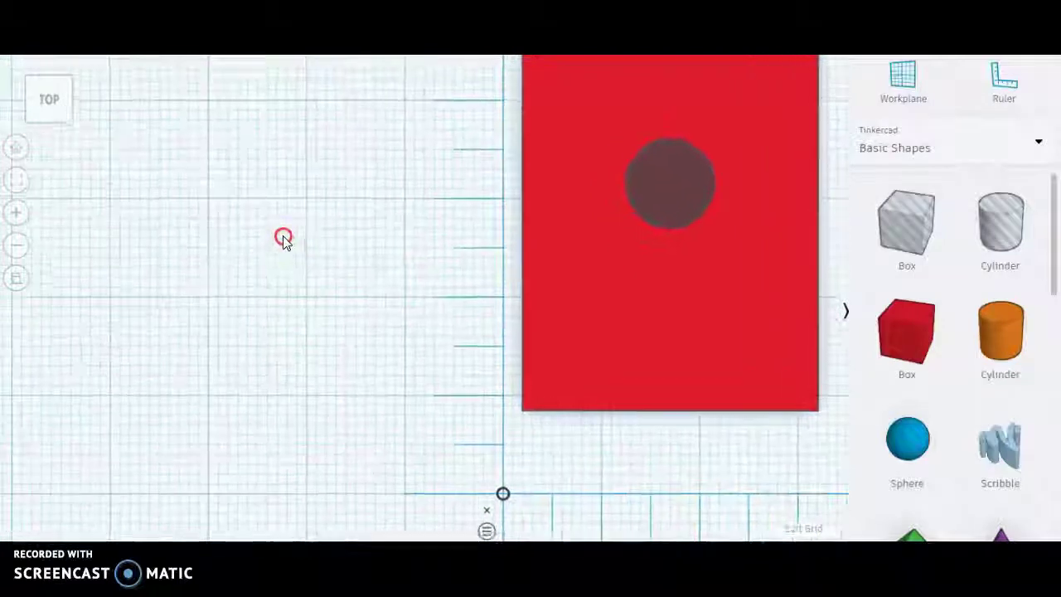
click(18, 279)
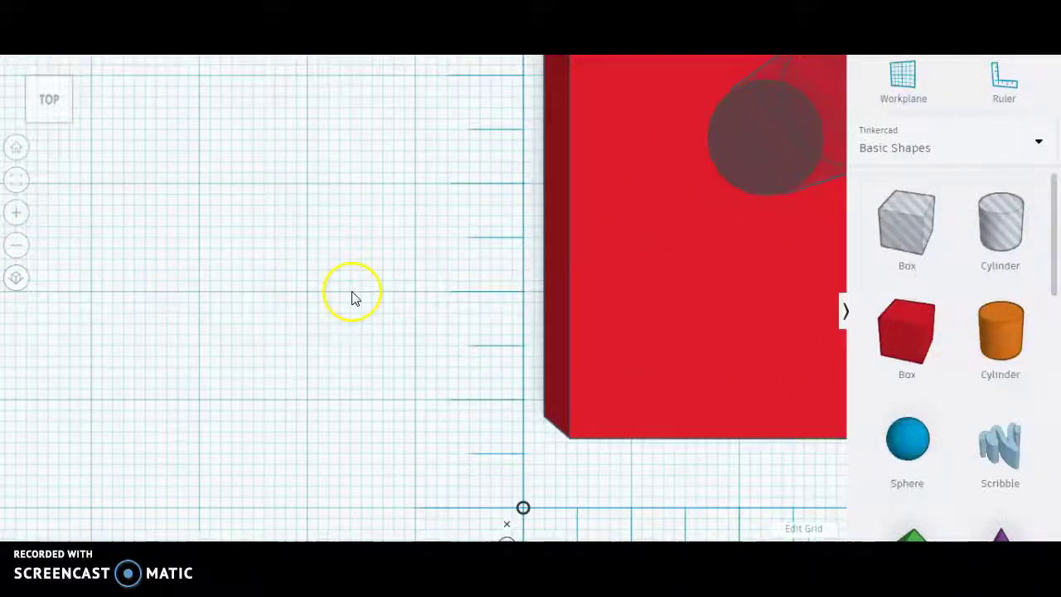
click(11, 279)
middle_drag(468, 275, 329, 202)
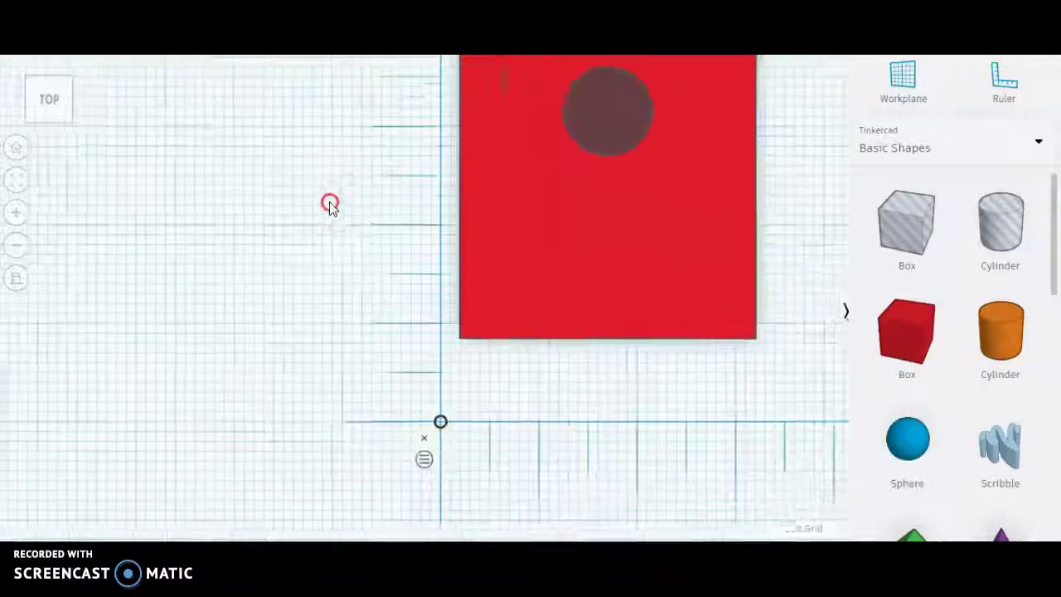
scroll(332, 203, down, 3)
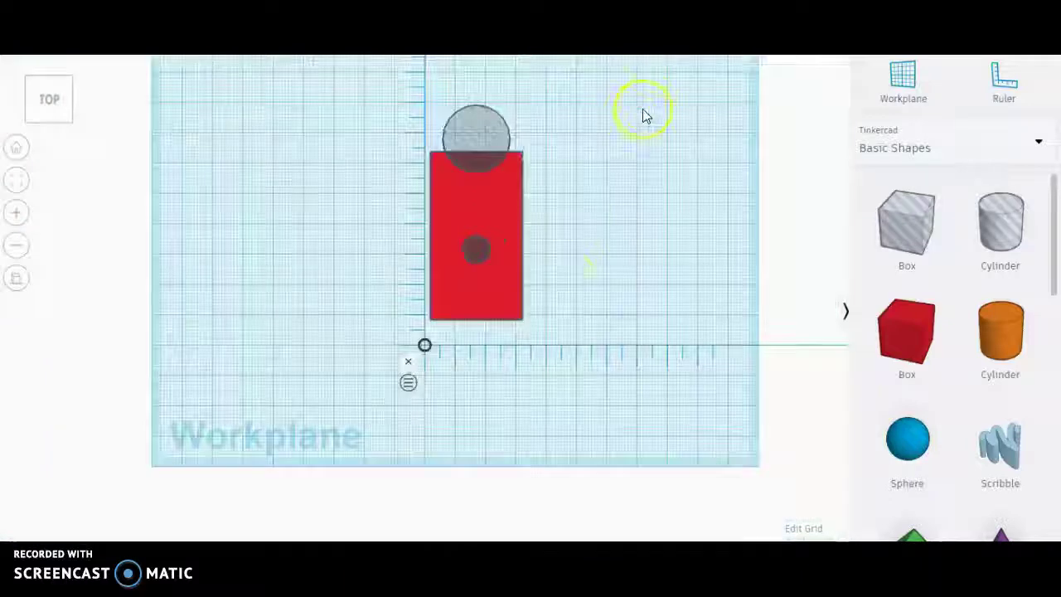
scroll(486, 119, up, 1)
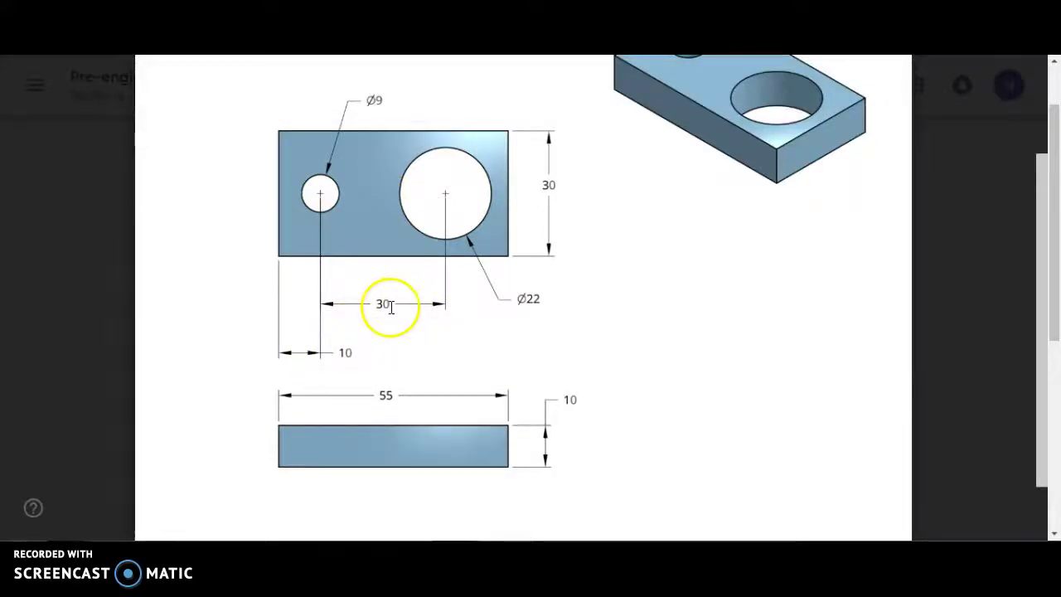
key(alt+Tab)
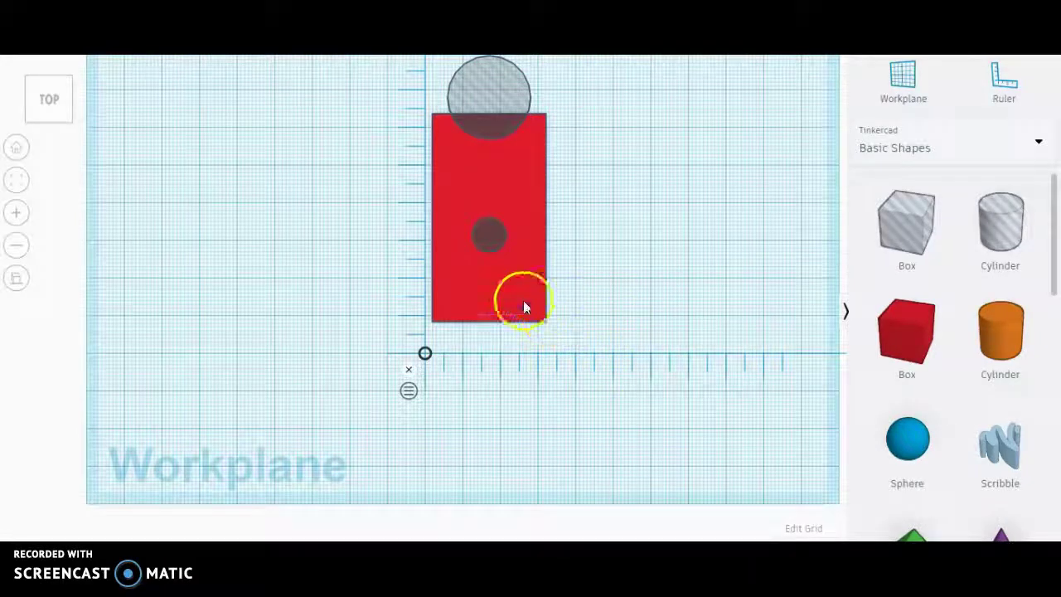
Step: Select the red box and switch the ruler to midpoint measurement
click(523, 303)
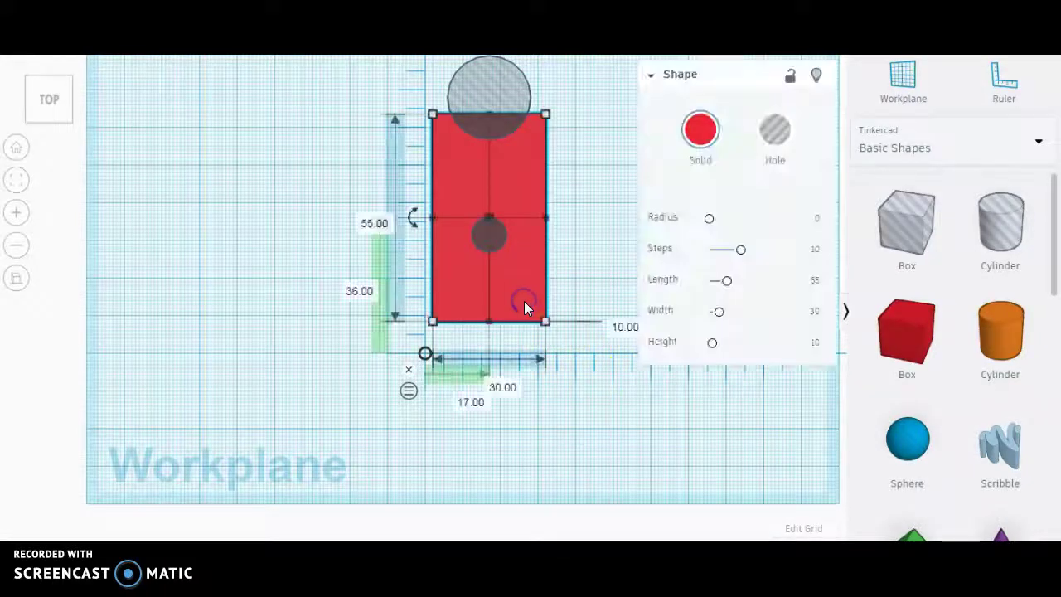
click(288, 387)
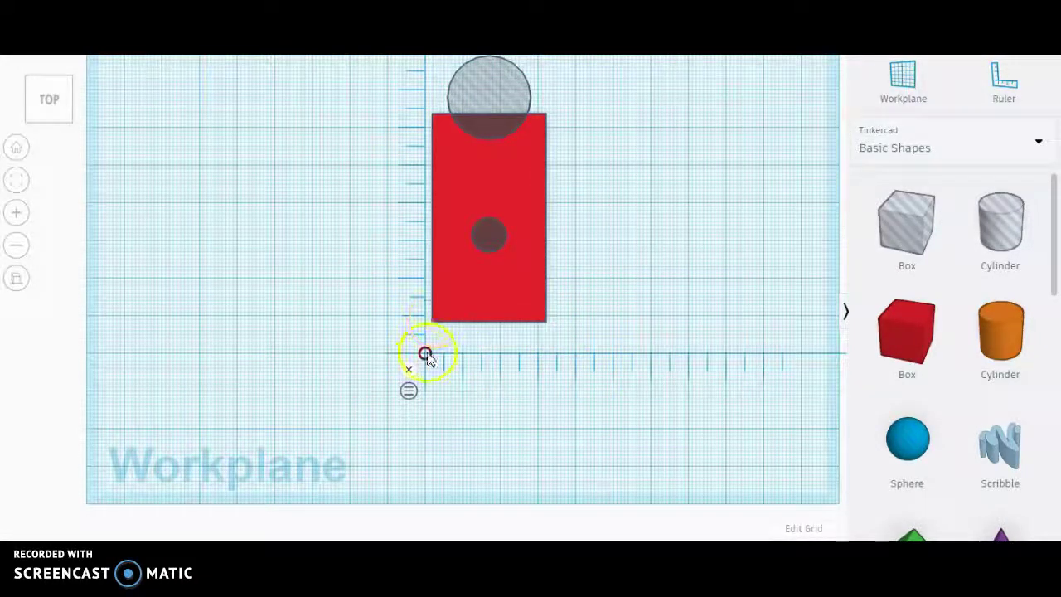
click(473, 305)
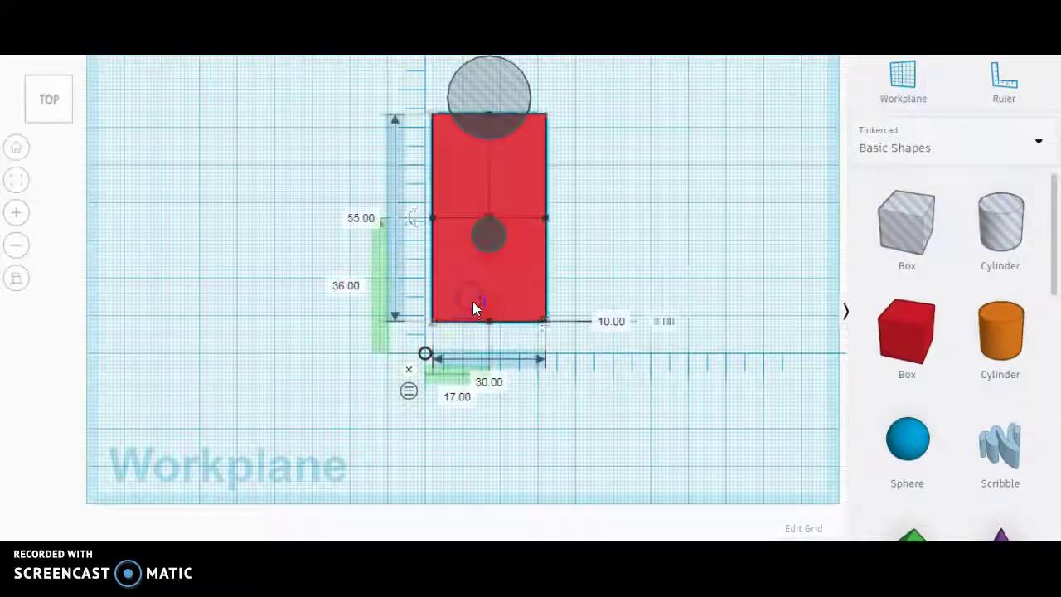
click(552, 189)
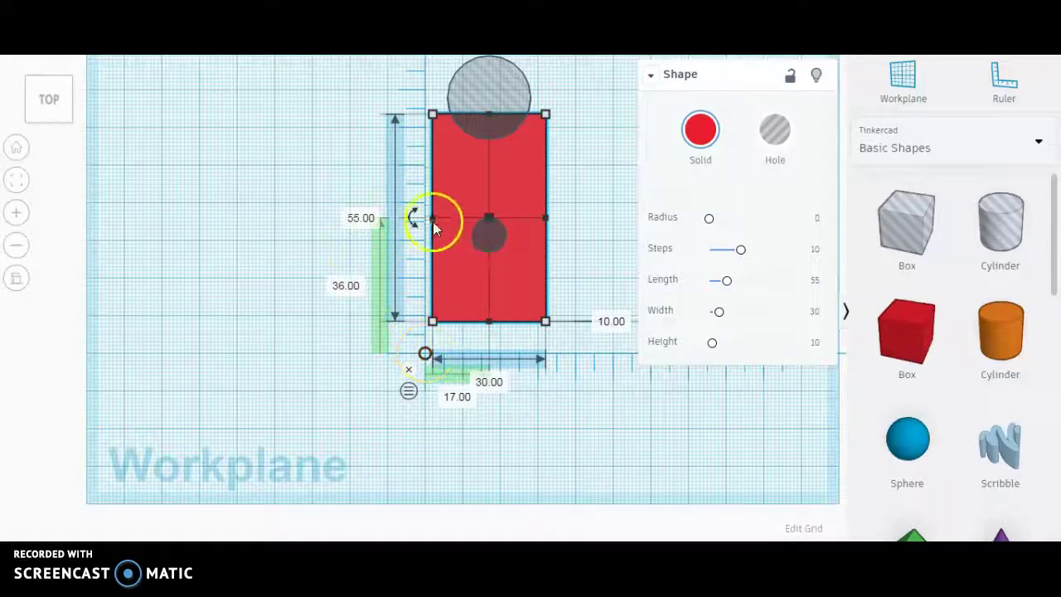
click(408, 389)
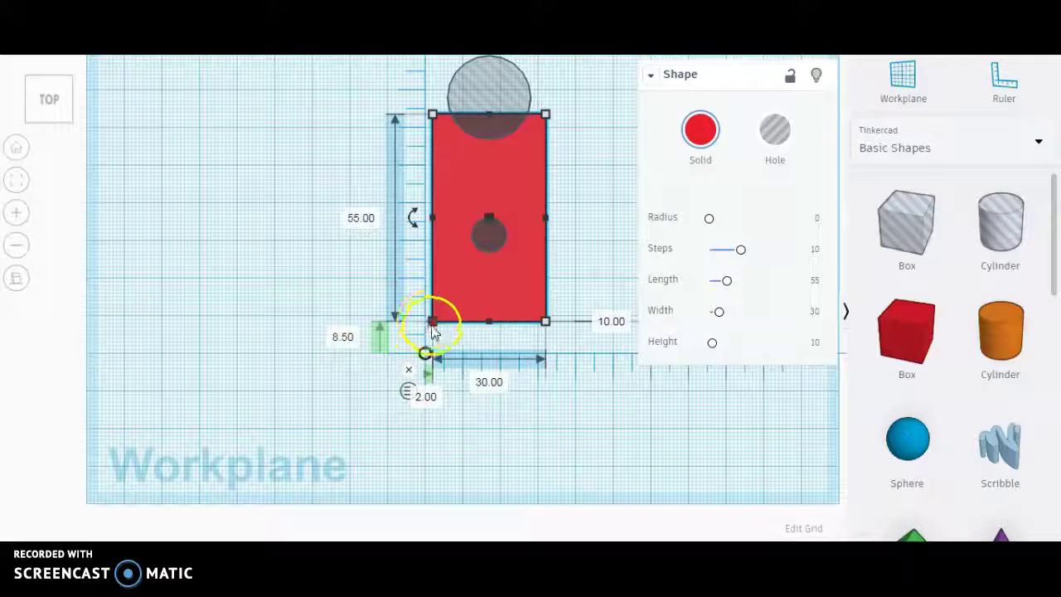
Step: Set both ruler offsets of the box, 8.50 and 2.00, to 0 so it sits on the origin
click(347, 346)
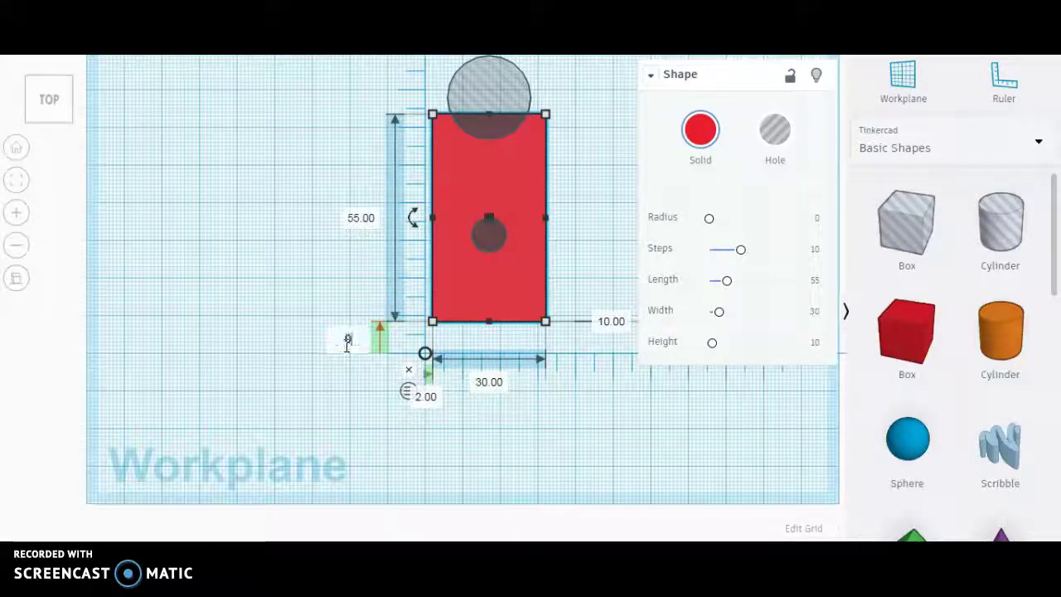
key(Tab)
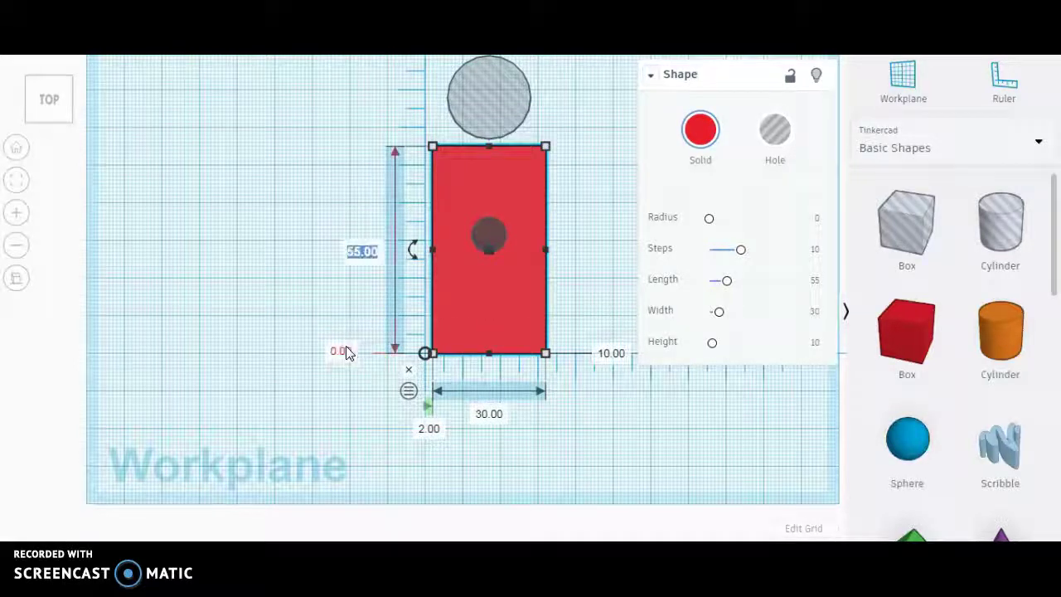
click(431, 429)
text(0)
click(457, 454)
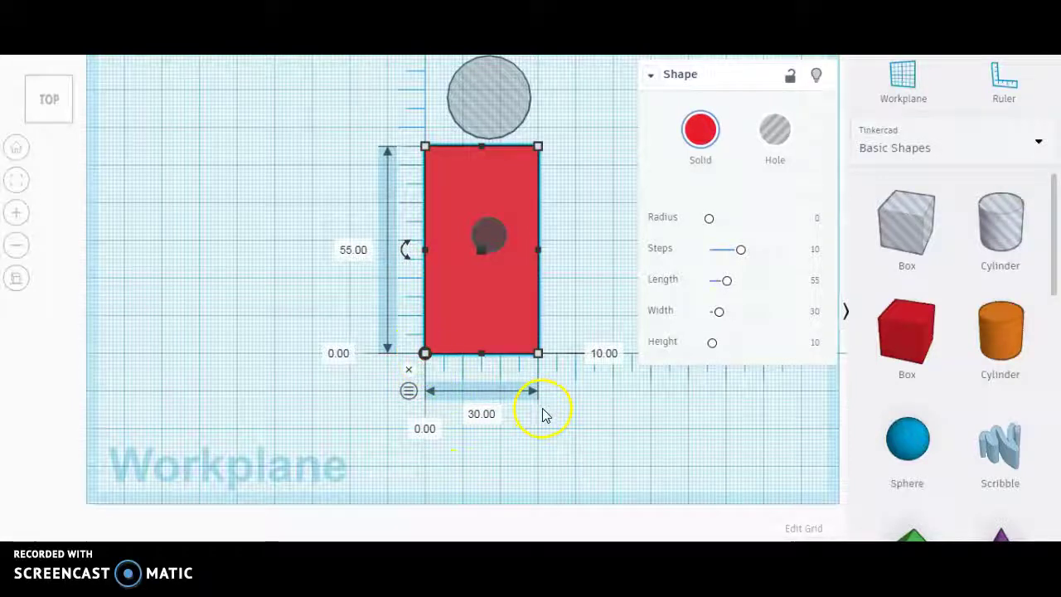
click(316, 428)
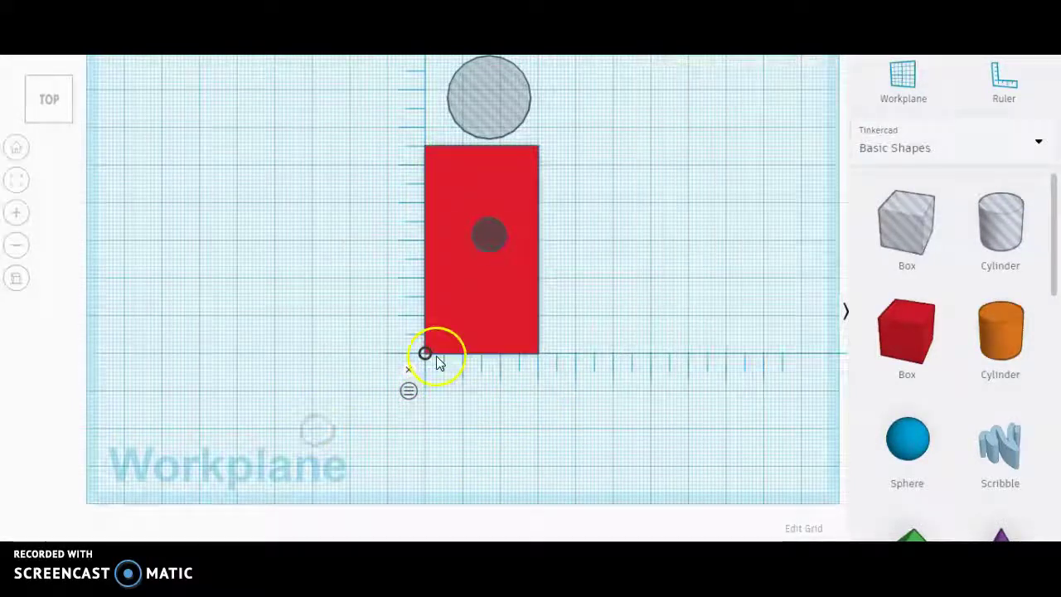
scroll(436, 358, up, 1)
scroll(436, 358, up, 5)
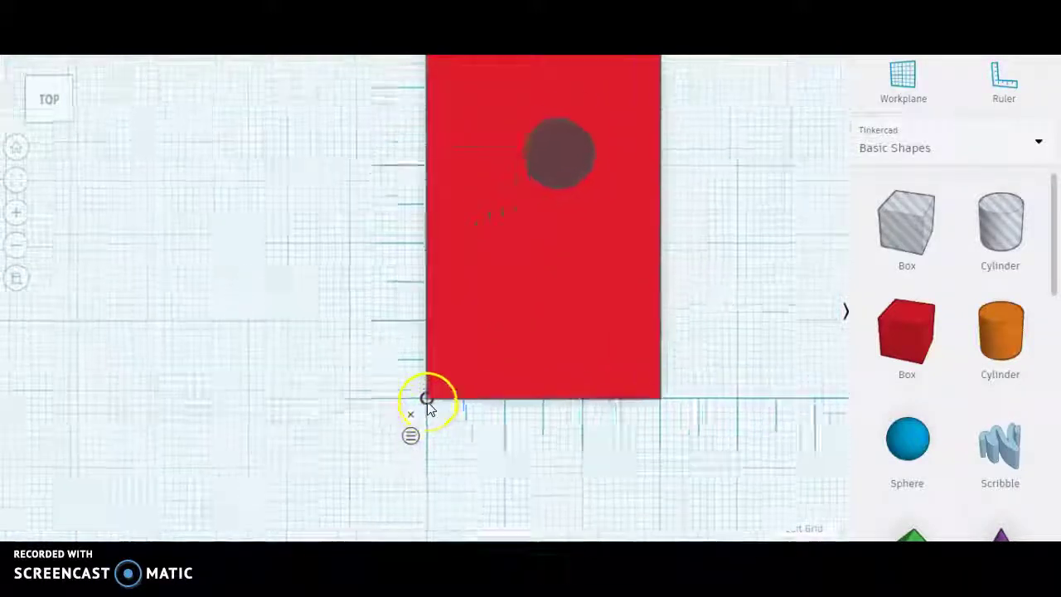
scroll(427, 413, down, 3)
scroll(425, 414, down, 1)
click(508, 203)
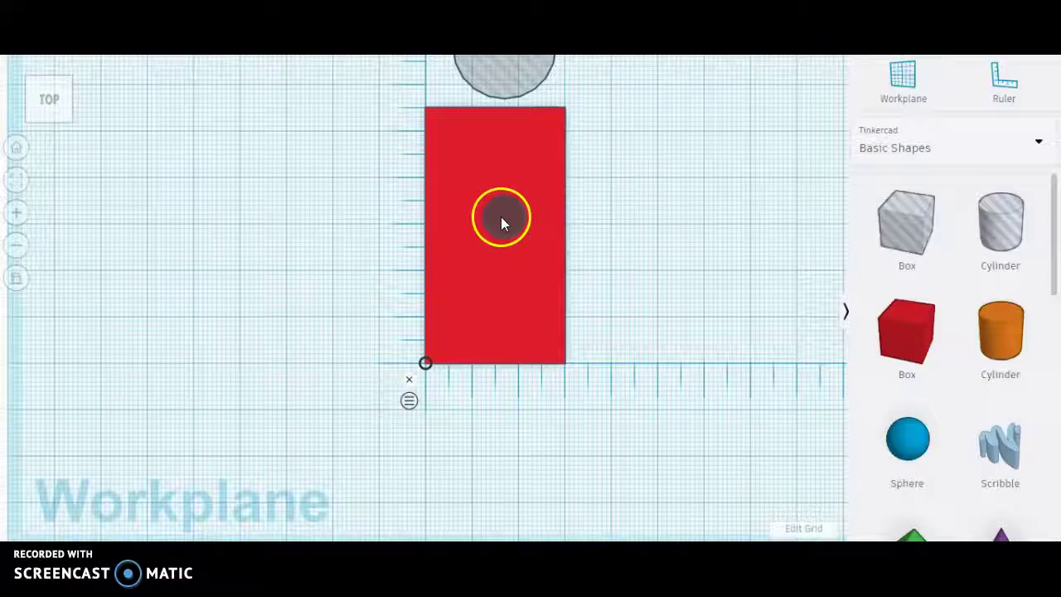
Step: Select the small hole cylinder, check the drawing PDF, and set the ruler to endpoint measurement
click(501, 220)
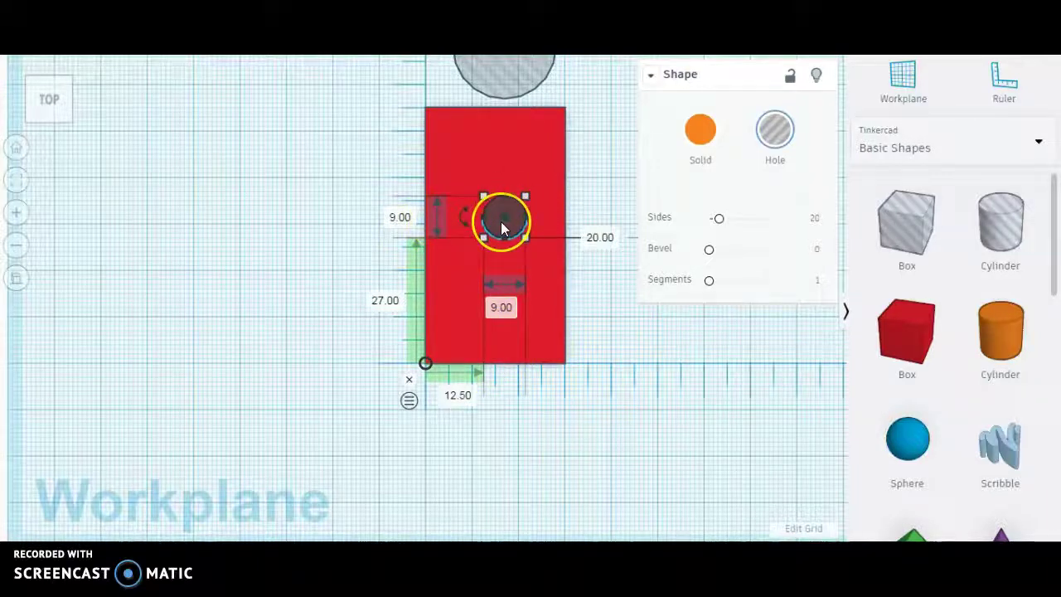
key(alt+Tab)
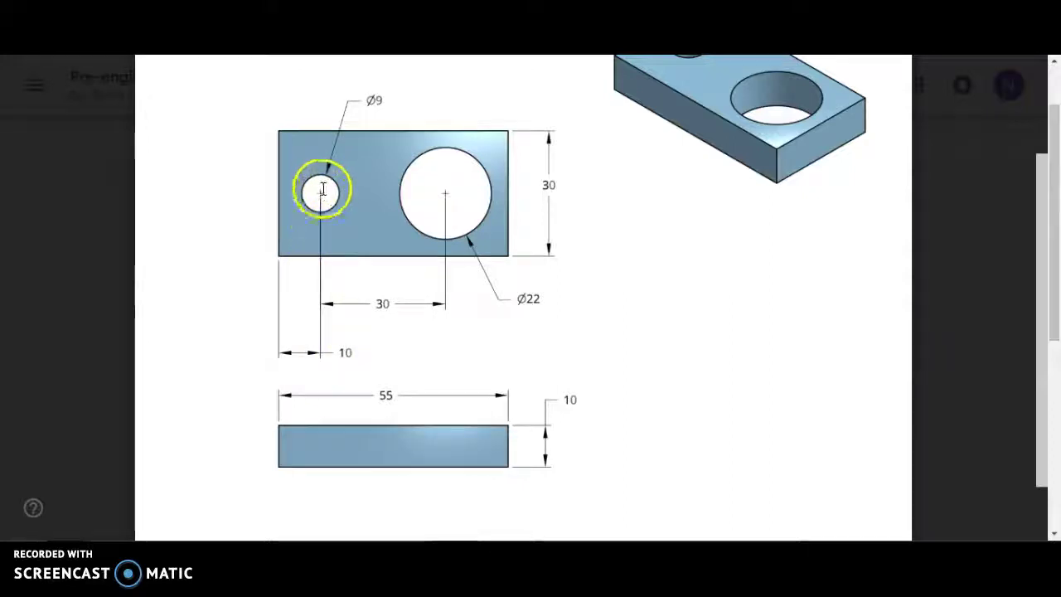
key(alt+Tab)
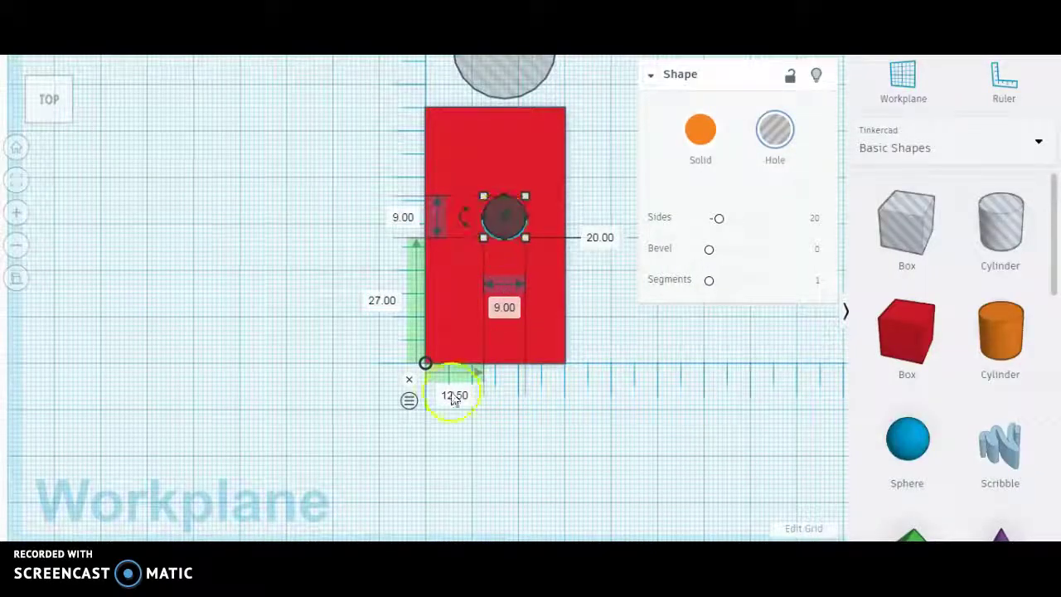
click(410, 399)
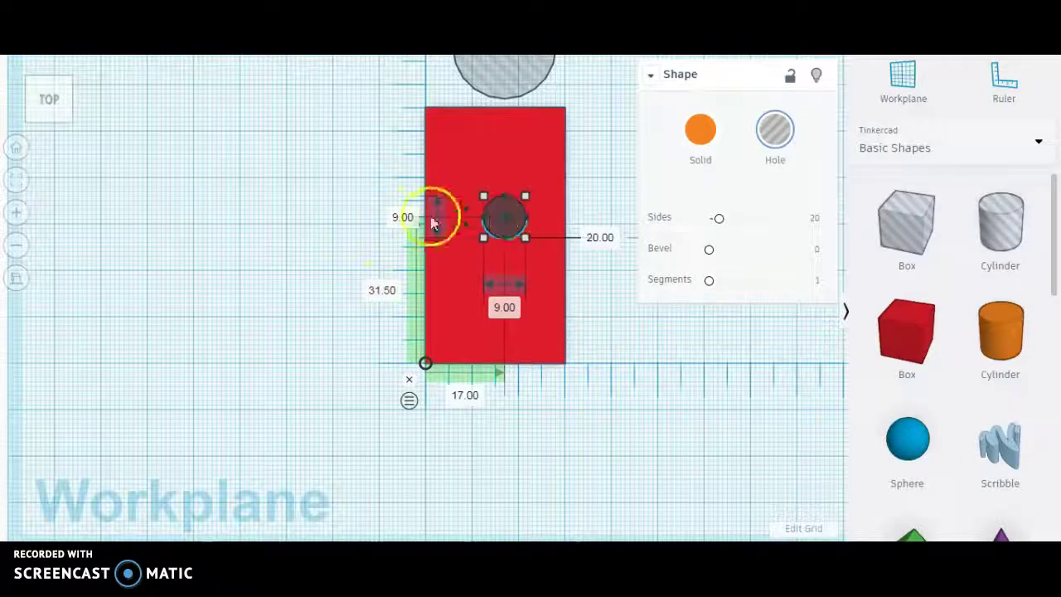
Step: Change the small hole's offsets from 31.50 to 10 and from 17.00 to 15
click(379, 293)
text(10)
click(490, 218)
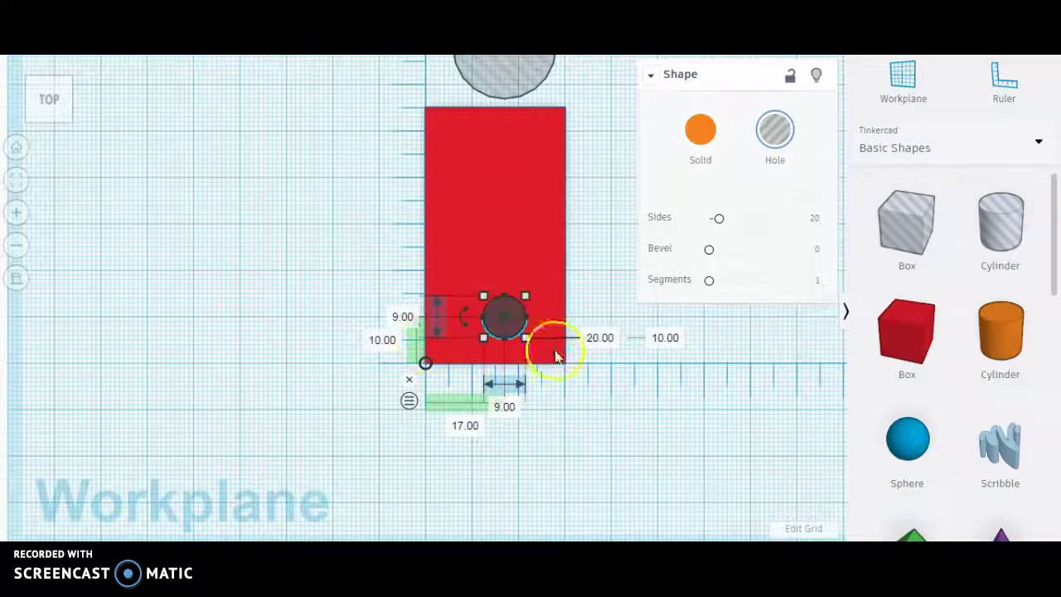
click(469, 426)
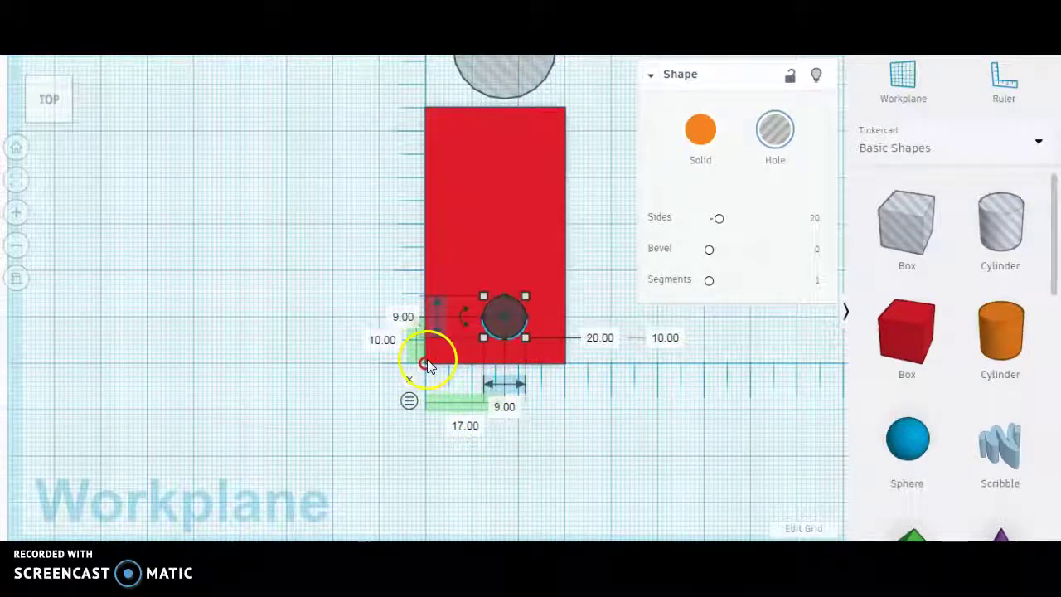
click(472, 426)
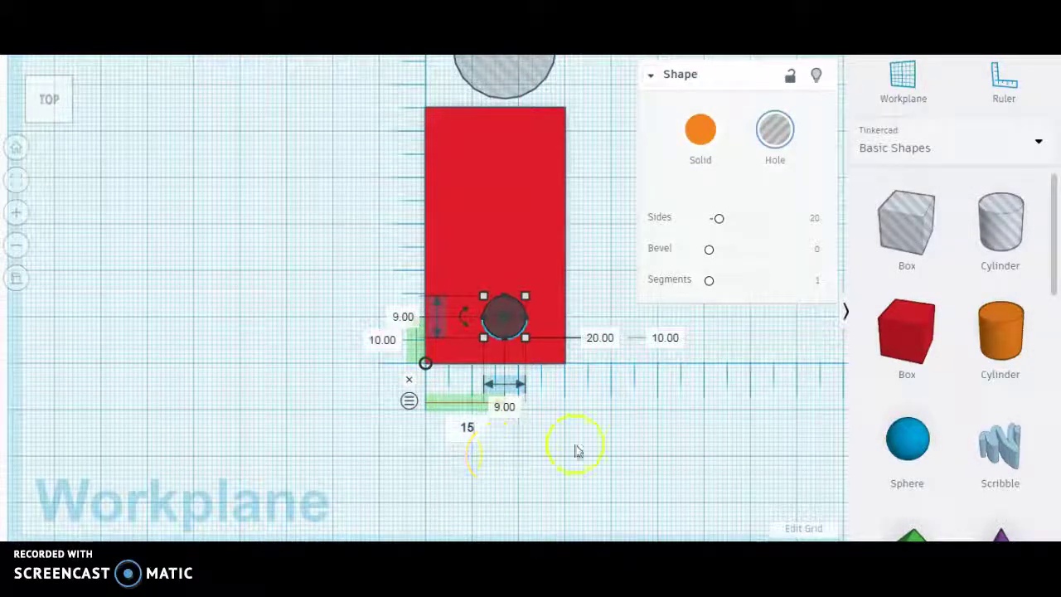
key(Return)
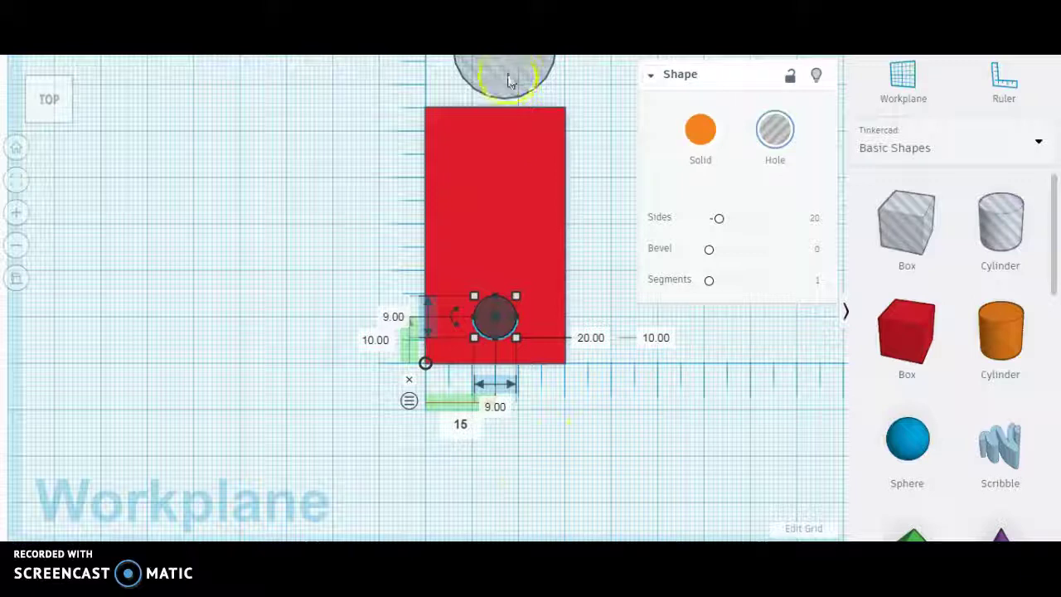
scroll(372, 239, up, 2)
scroll(371, 238, down, 2)
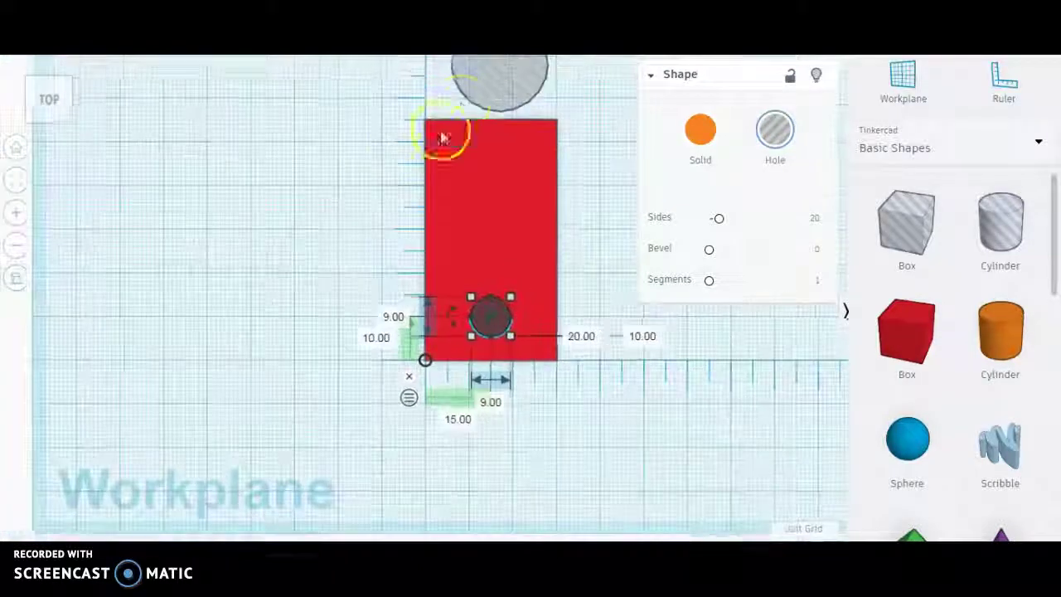
Step: Move the 22 mm hole to 40 mm along the block and verify it against the drawing PDF
click(489, 81)
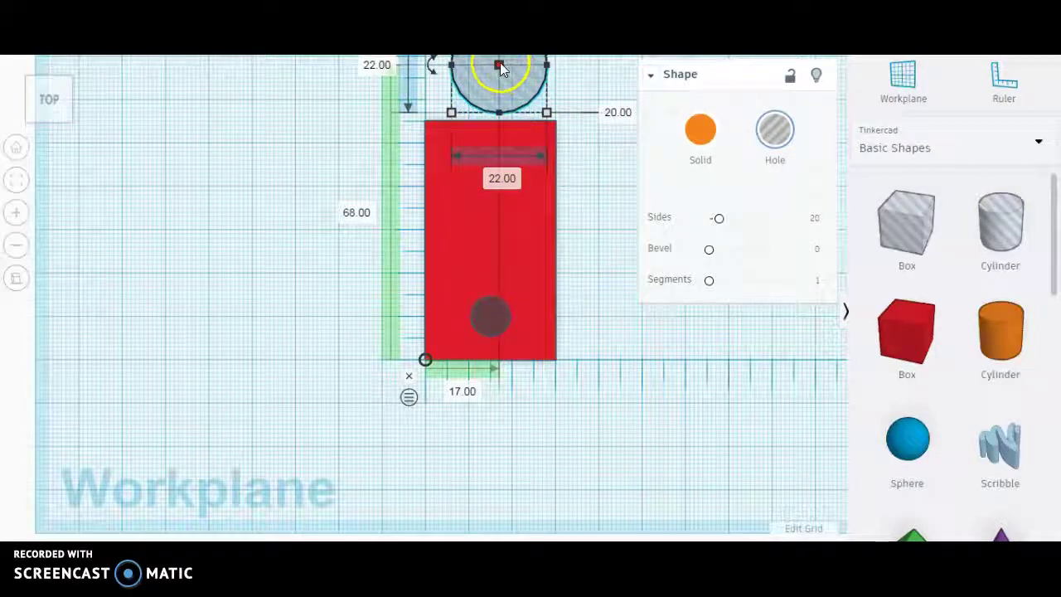
click(356, 213)
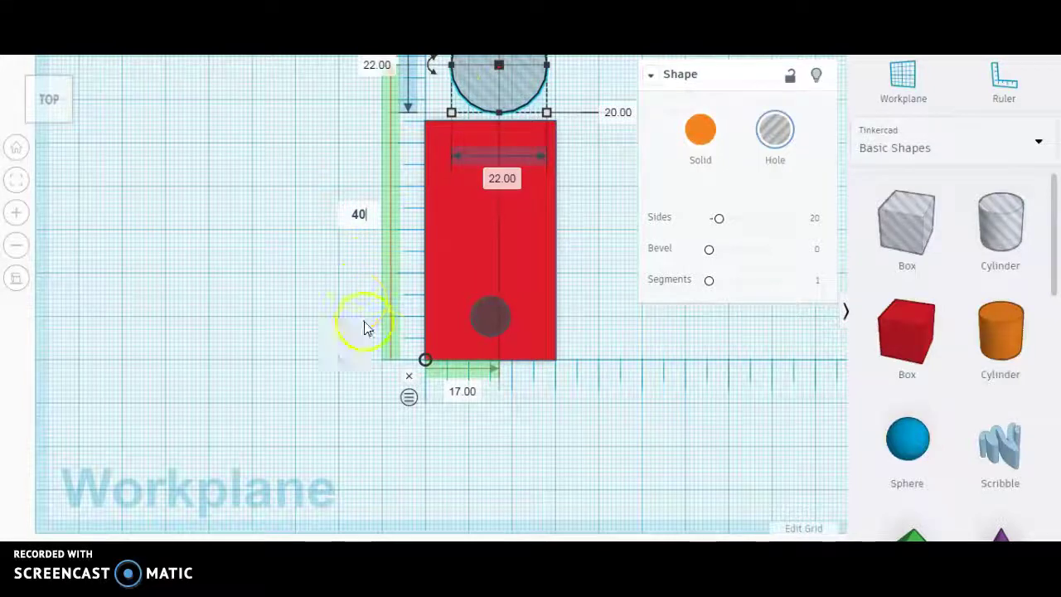
key(Return)
key(alt+Tab)
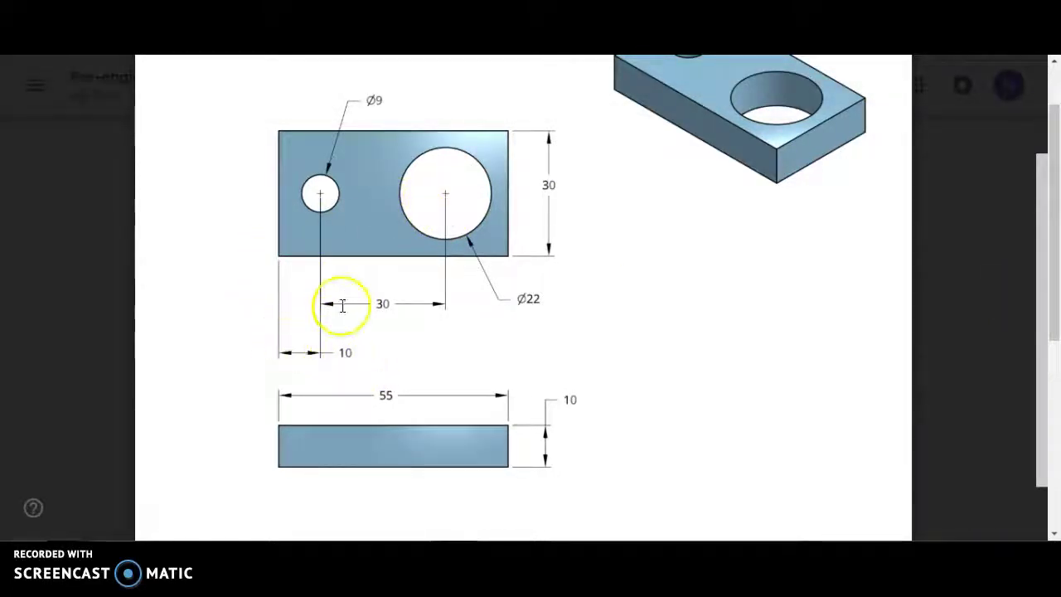
key(alt+Tab)
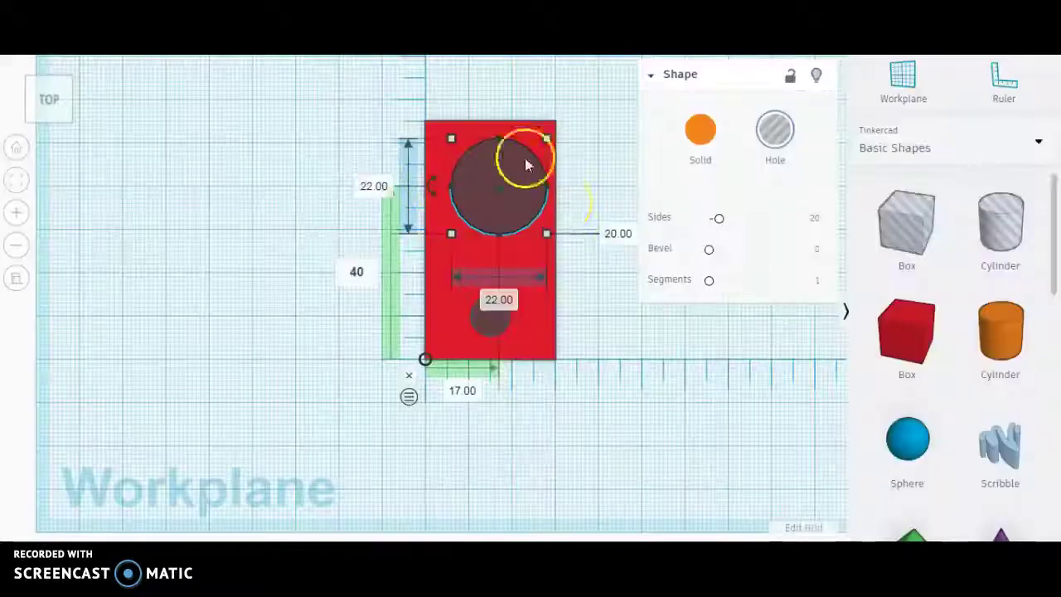
click(357, 273)
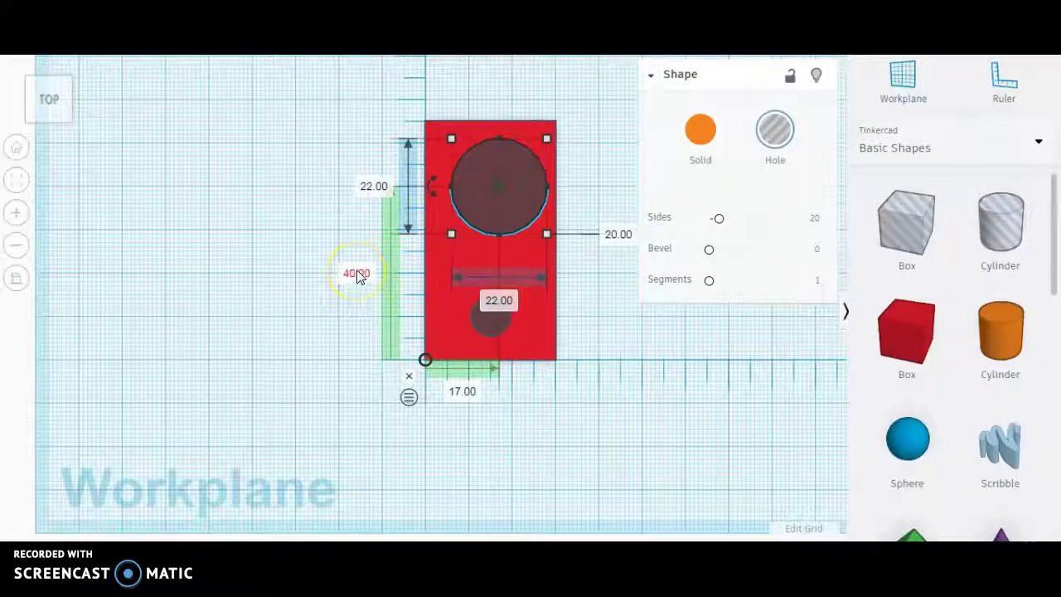
click(504, 169)
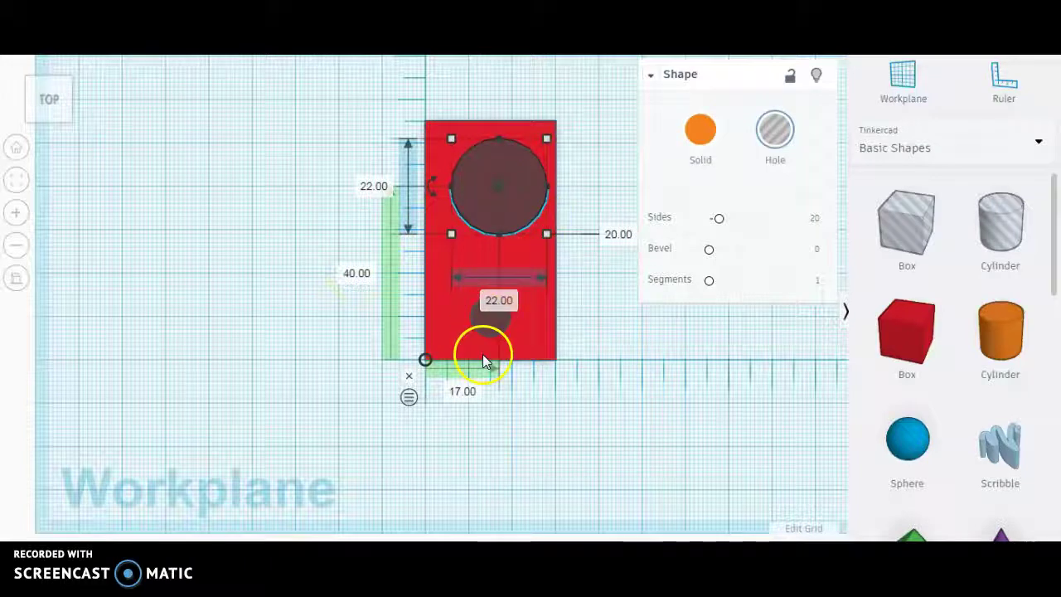
Step: Set the large hole's horizontal offset to 15 mm and orbit to view it in 3D
click(461, 393)
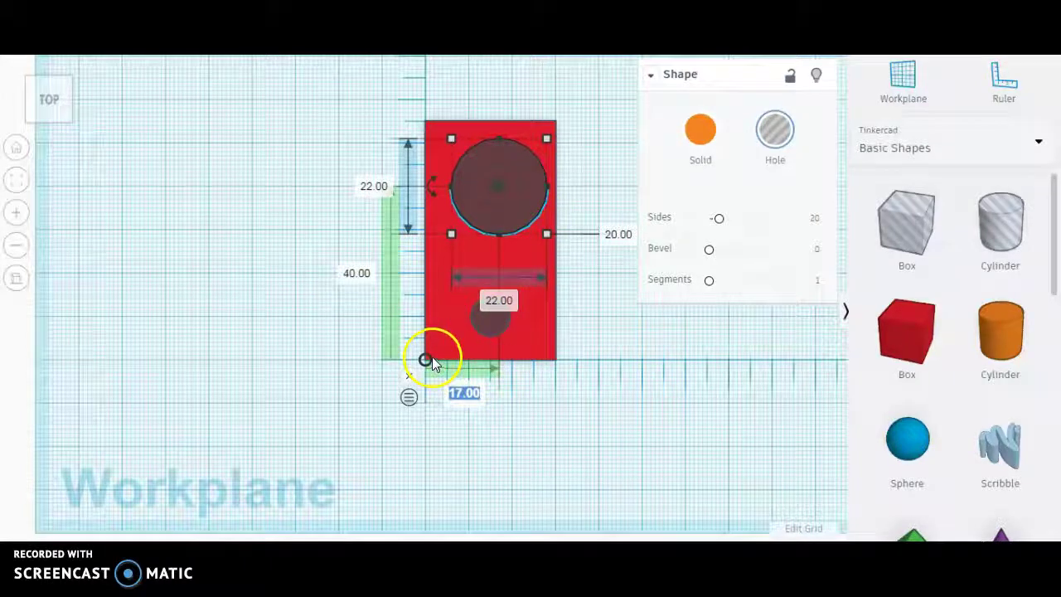
text(15)
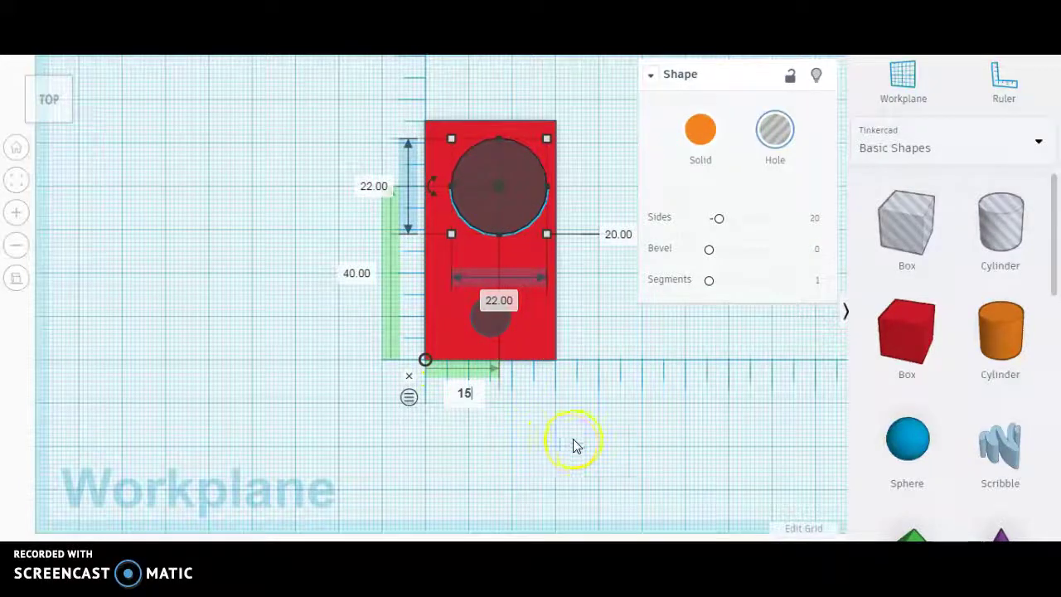
key(Return)
right_drag(644, 433, 530, 165)
Step: Hide the shape library, dismiss the ruler, and box-select the block with both hole cylinders
click(846, 313)
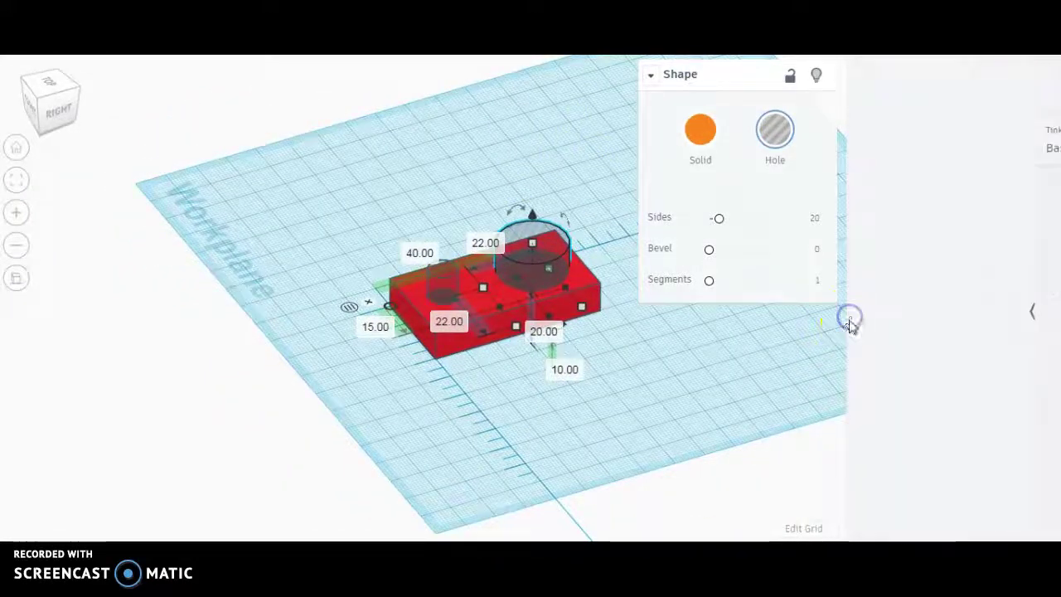
click(585, 157)
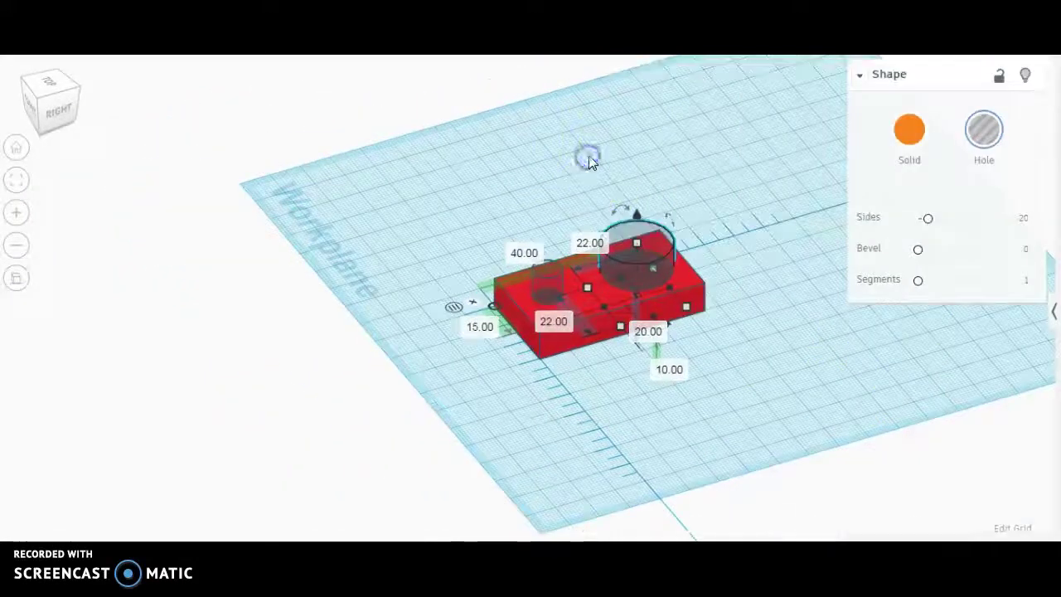
click(473, 302)
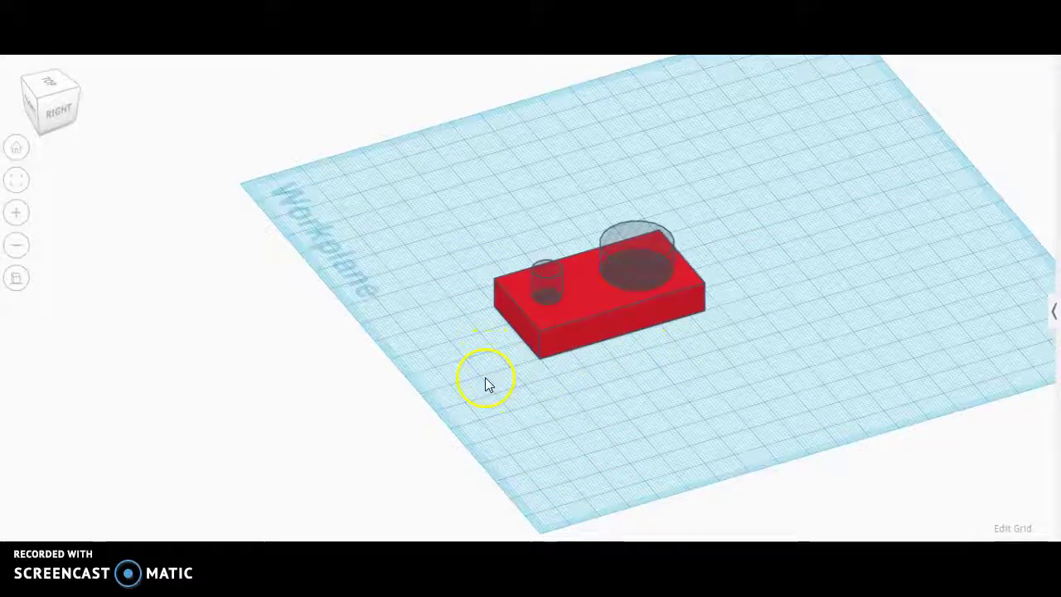
key(ctrl+a)
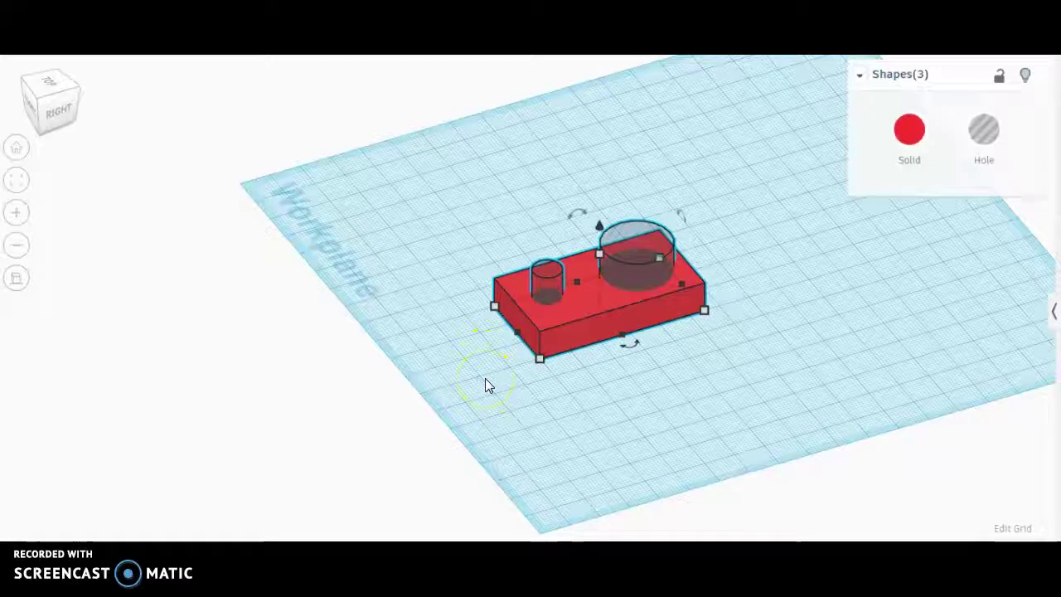
click(484, 379)
drag(465, 400, 741, 191)
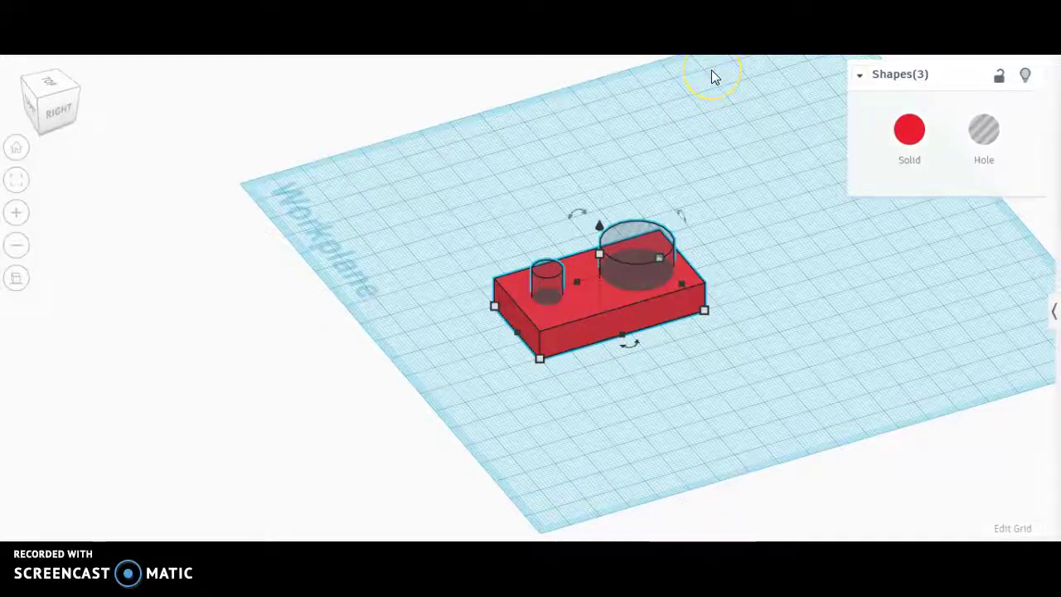
Step: Group the block and both holes into one red part and orbit toward a top view
click(711, 70)
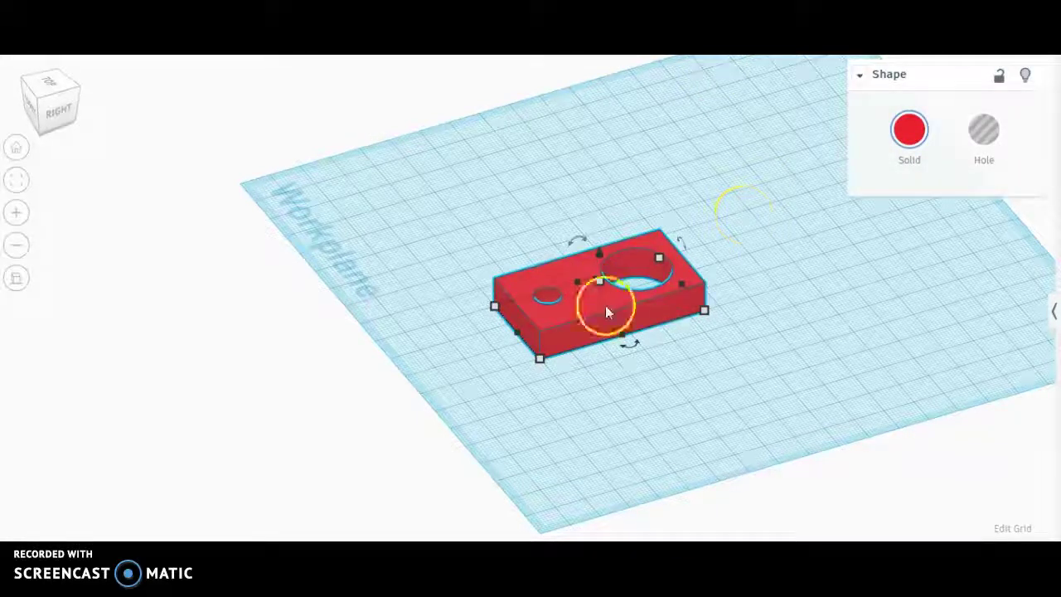
click(702, 240)
right_drag(703, 241, 759, 245)
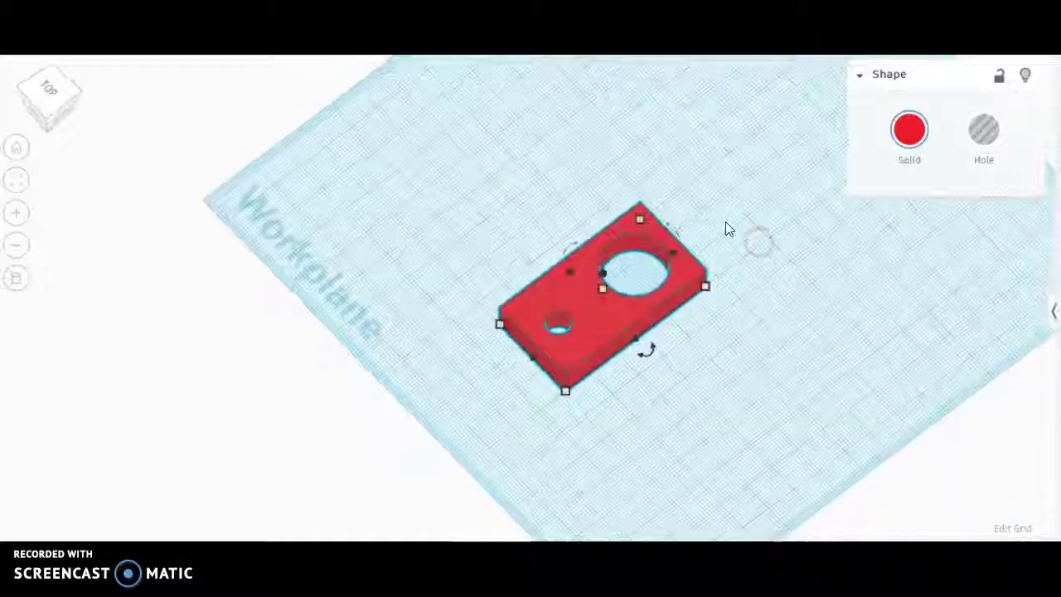
click(719, 196)
right_drag(805, 256, 786, 291)
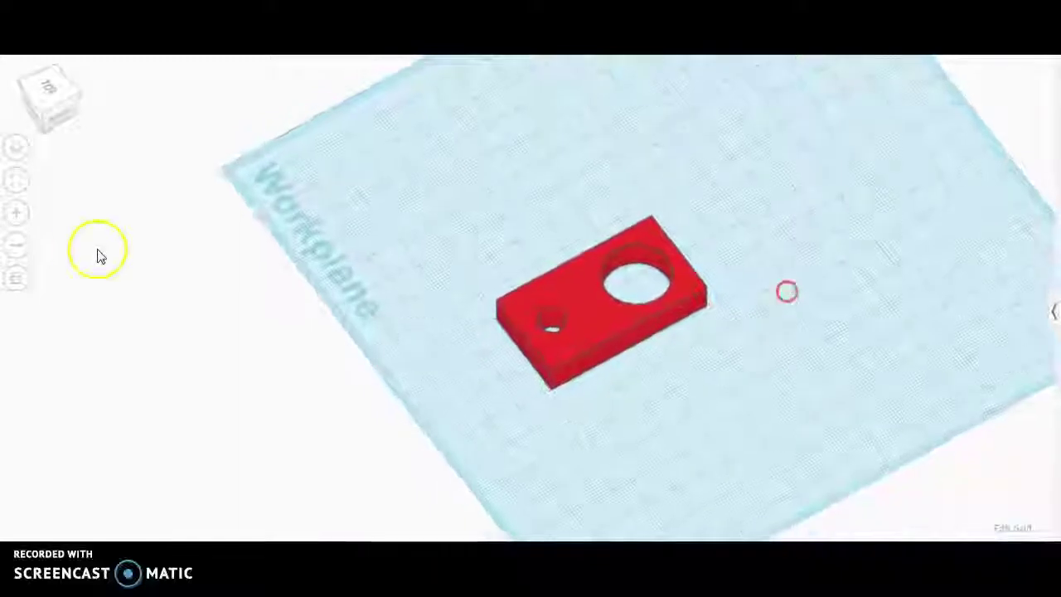
Step: Switch to perspective view and bring up the drawing PDF for comparison
click(20, 280)
scroll(484, 371, up, 2)
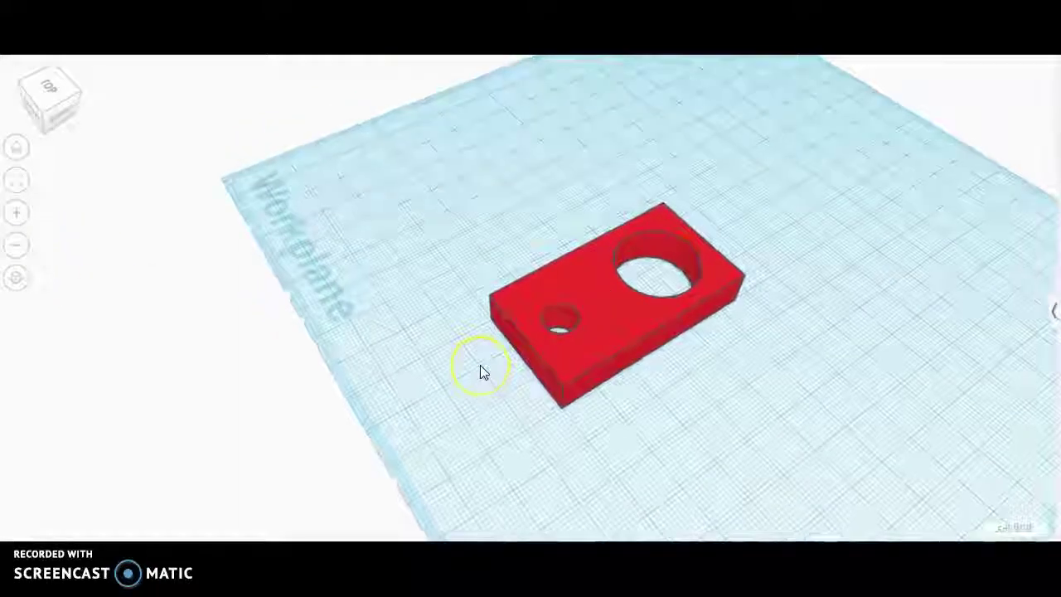
key(alt+Tab)
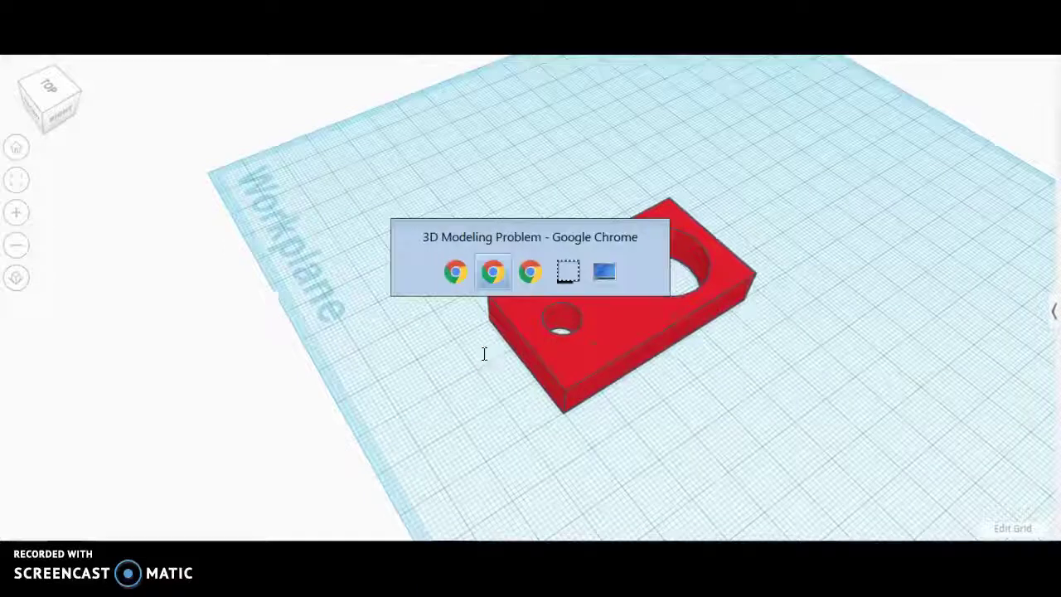